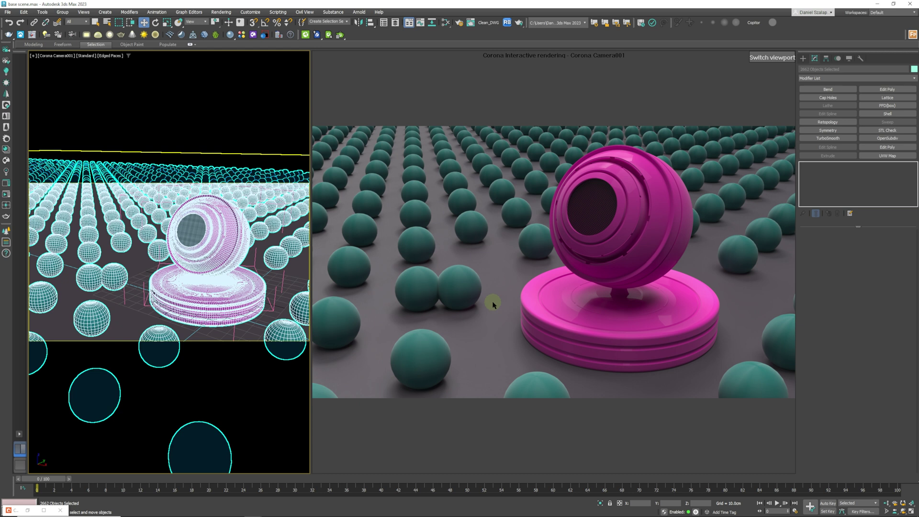
Step: Open the Slate Material Editor, add a new CoronaPhysicalMtl to the view and show its parameters
left_click(304, 268)
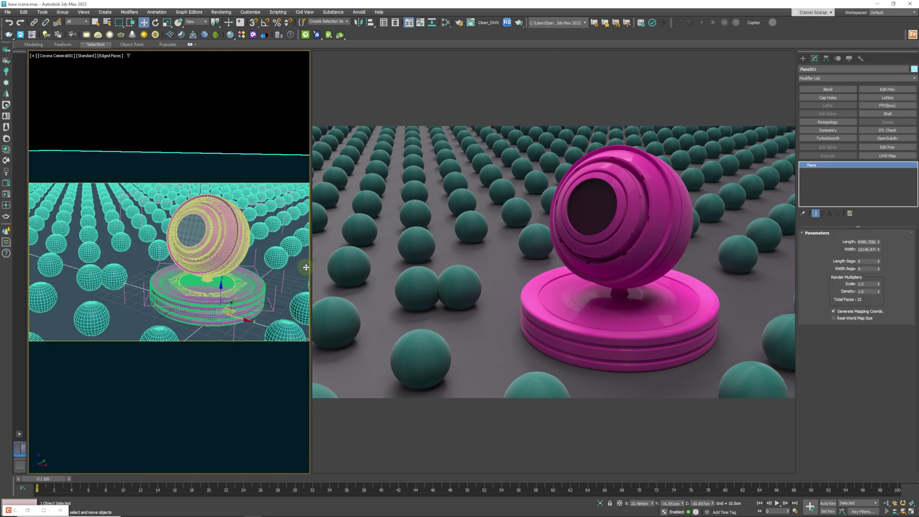
key("m")
left_click(253, 381)
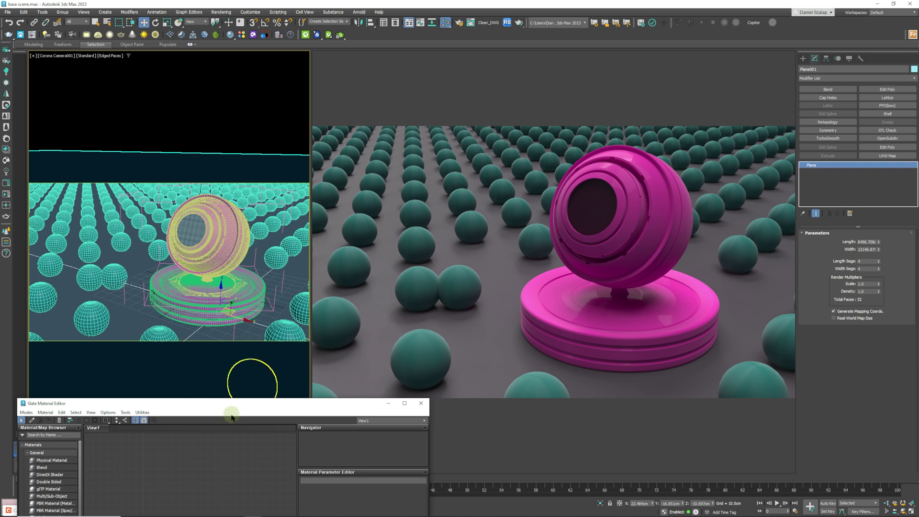
left_click_drag(224, 410, 314, 119)
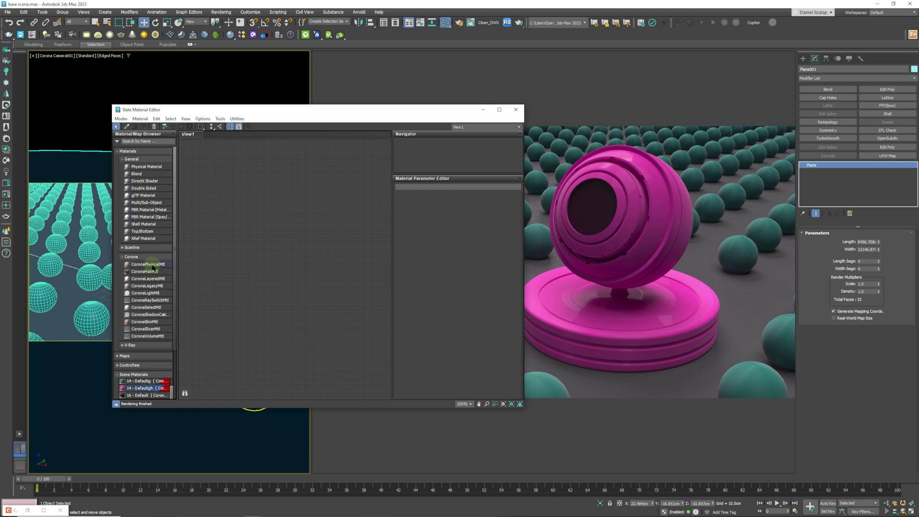
left_click_drag(151, 265, 361, 159)
double_click(318, 202)
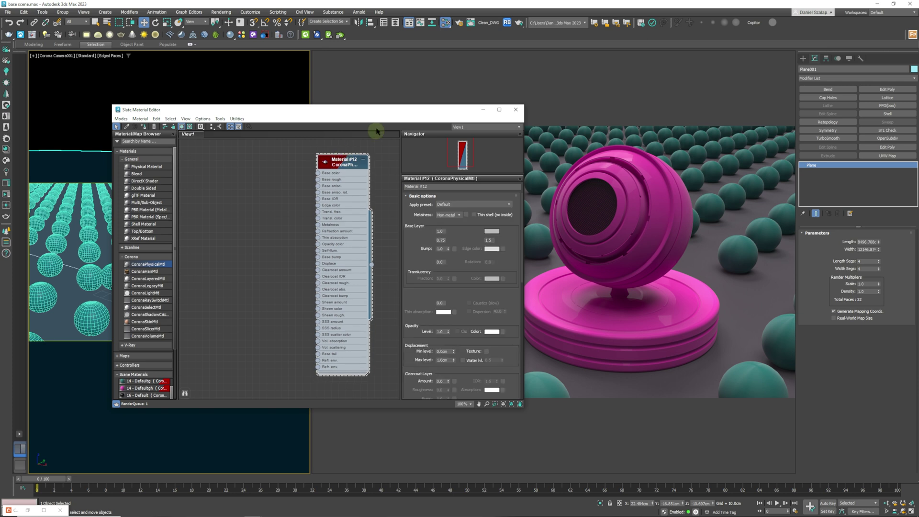
Step: Select the shader ball, its base and all the similar spheres, and assign the new CoronaPhysicalMtl to the selection
left_click_drag(376, 108, 412, 323)
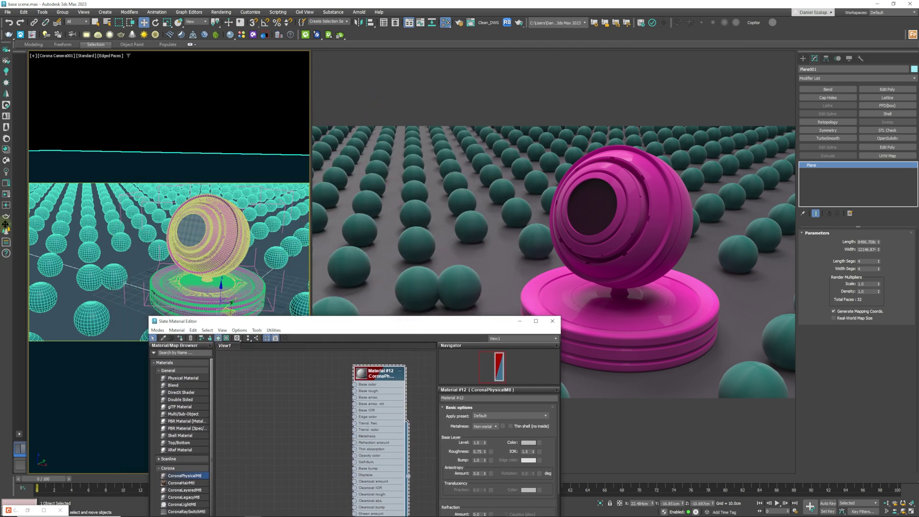
left_click(131, 232)
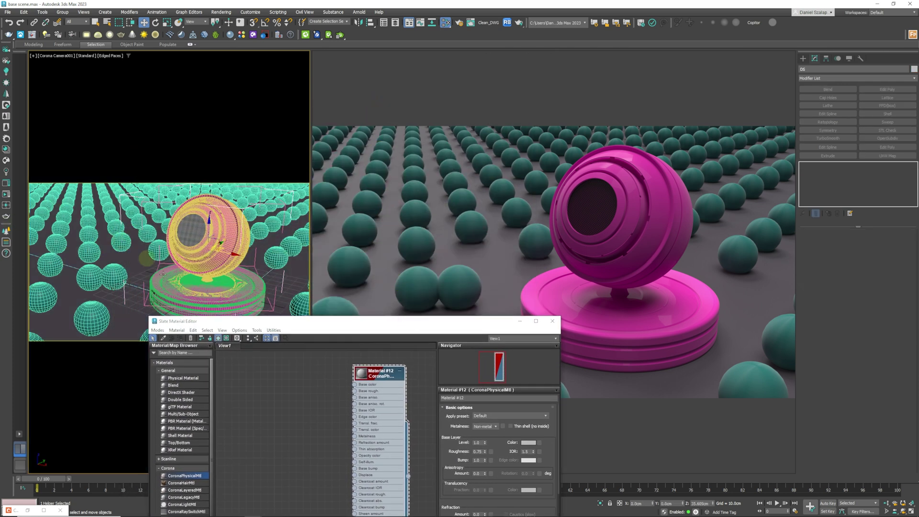
left_click(196, 261)
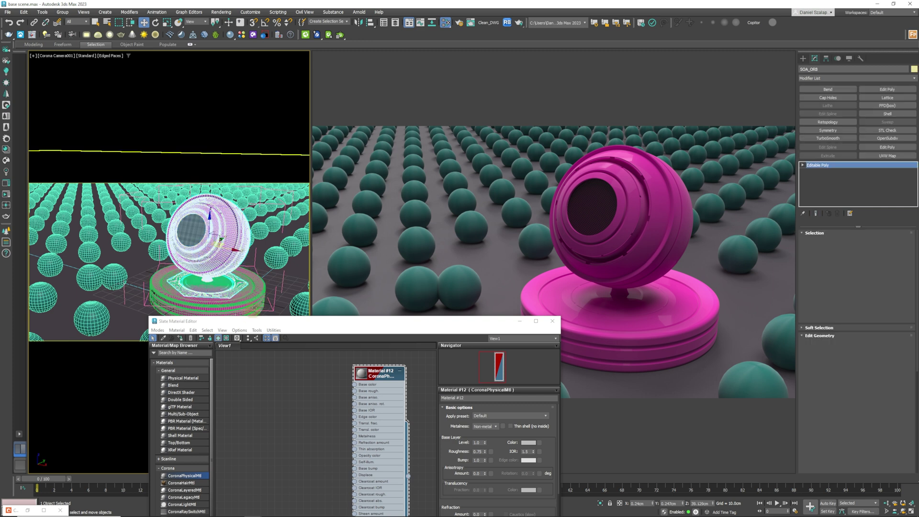
left_click(258, 292, "ctrl")
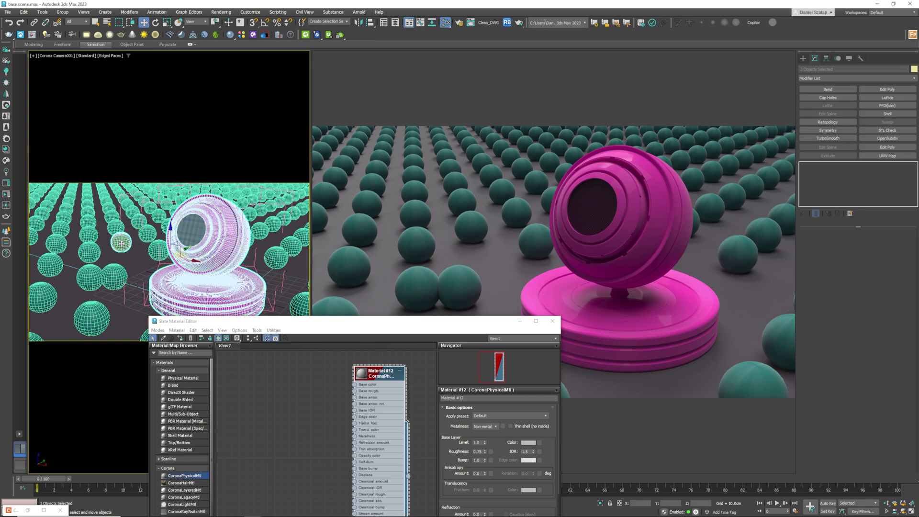
right_click(122, 246)
left_click(136, 277)
left_click(180, 338)
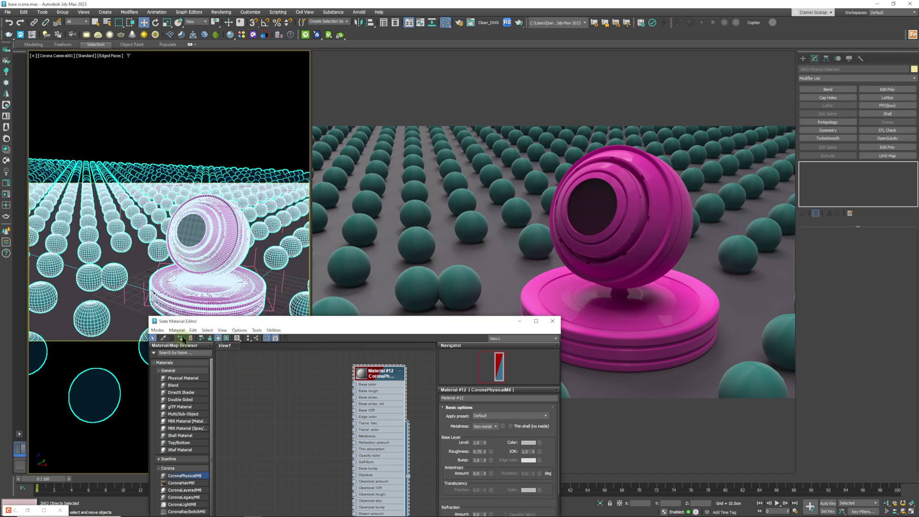
Step: Add a CoronaAO map to the node view and place it beside the material's upper inputs
left_click_drag(311, 318, 253, 129)
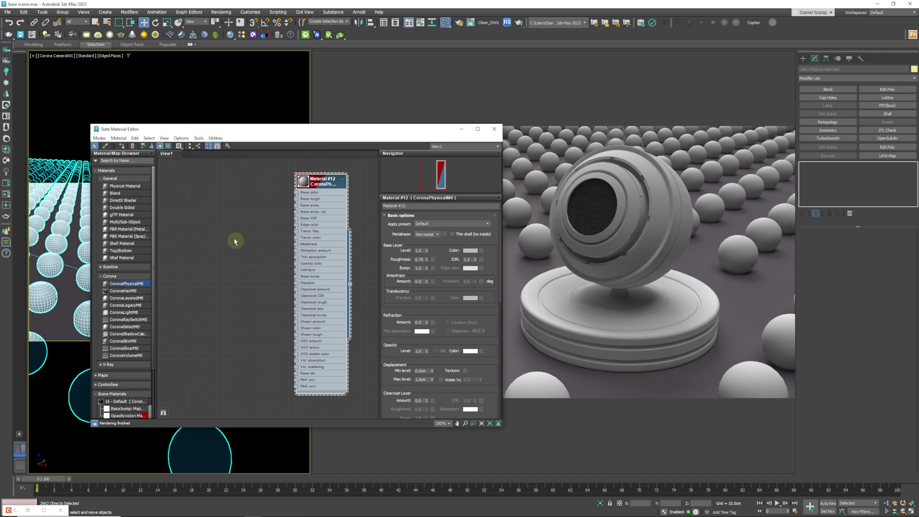
right_click(199, 228)
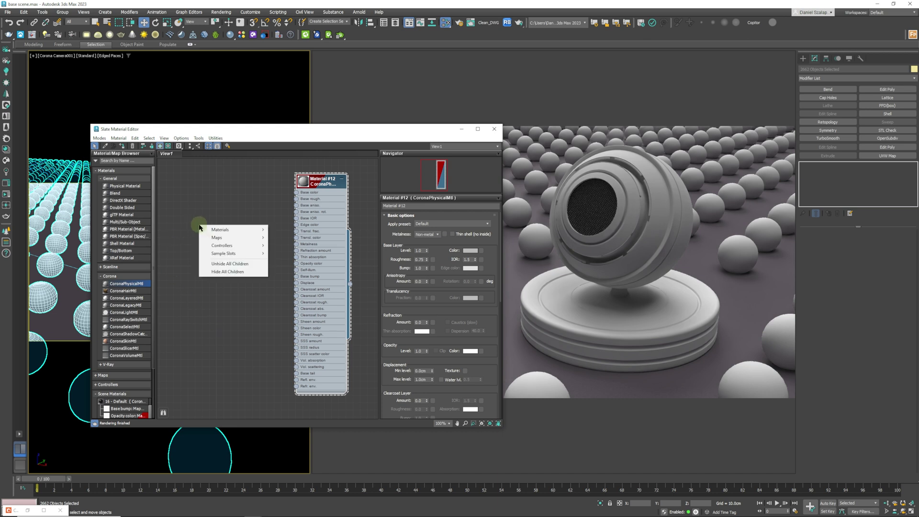
mouse_move(215, 231)
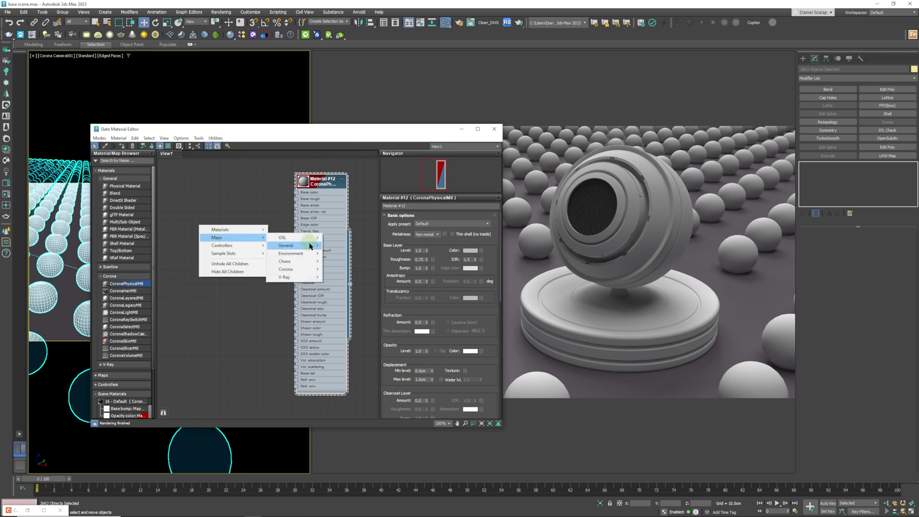
mouse_move(313, 272)
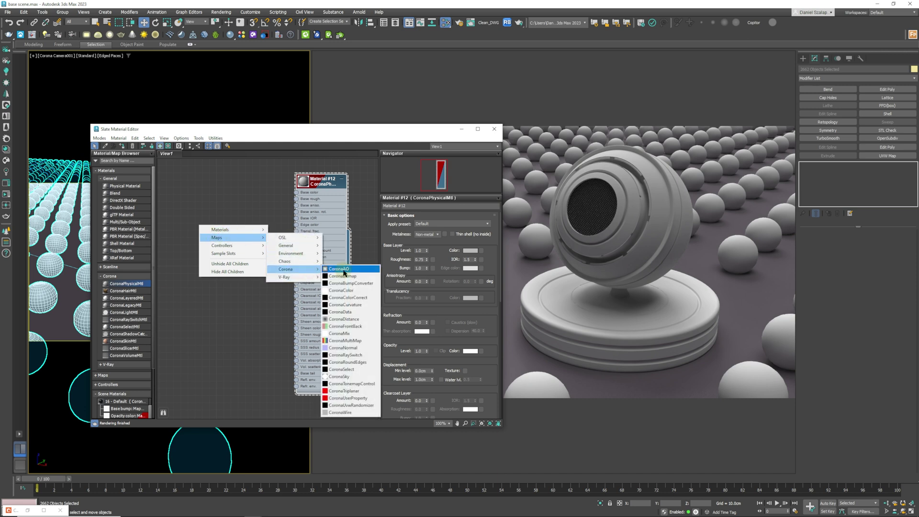
left_click(346, 269)
left_click_drag(201, 226, 215, 197)
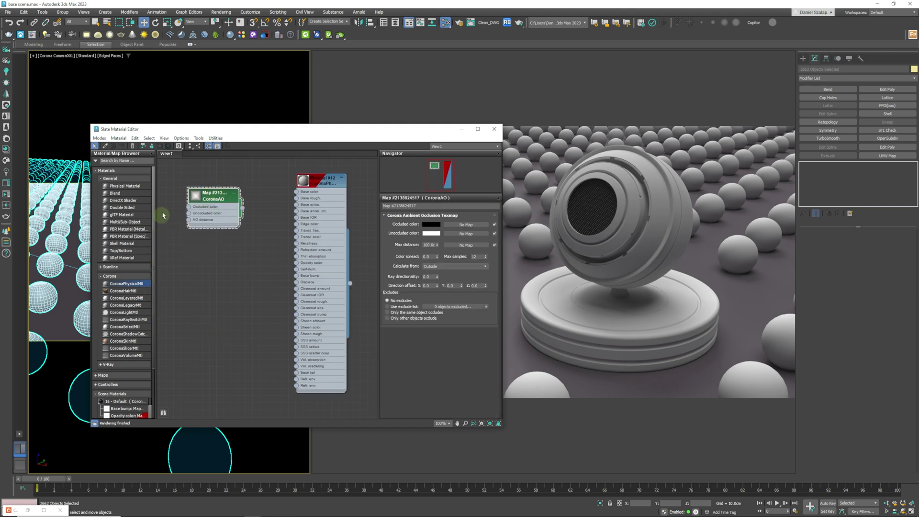
Step: Add a second CoronaAO map from the Corona map list below the first one and delete it again
left_click_drag(154, 175, 158, 244)
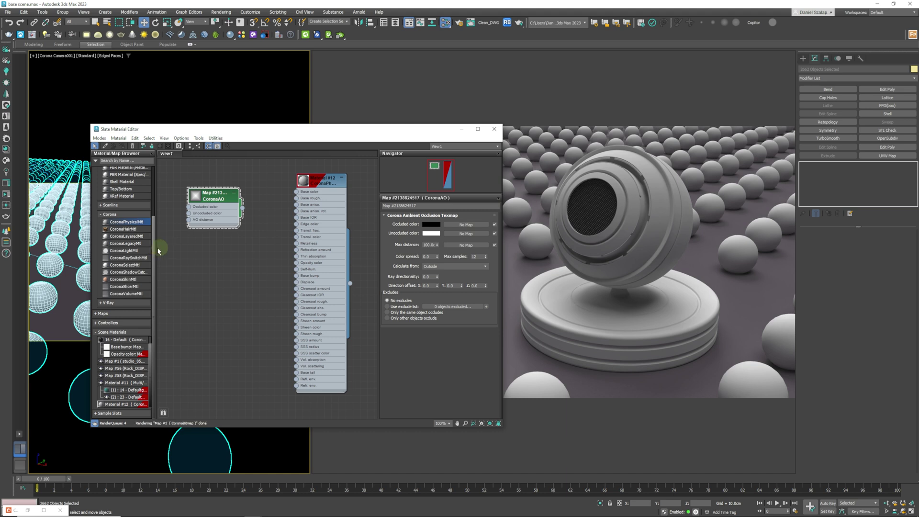
left_click(120, 318)
scroll(154, 336, "down", 10)
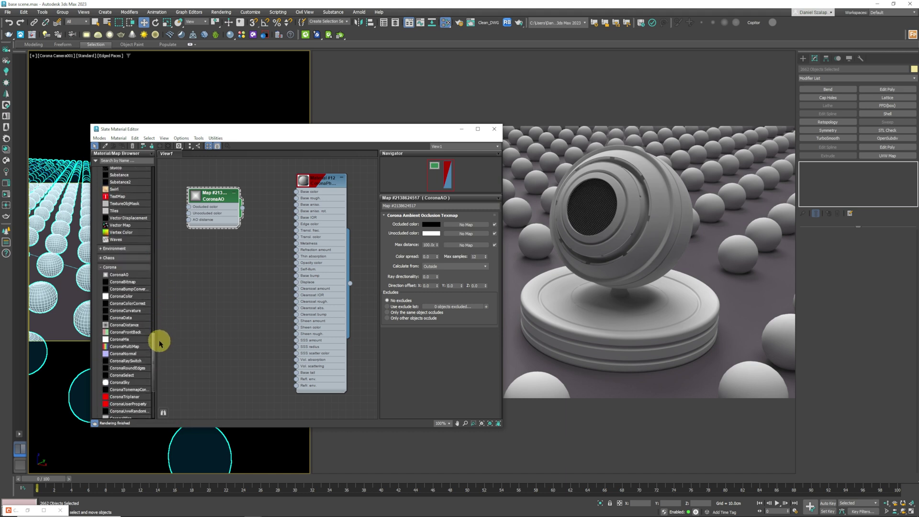
left_click_drag(121, 305, 214, 301)
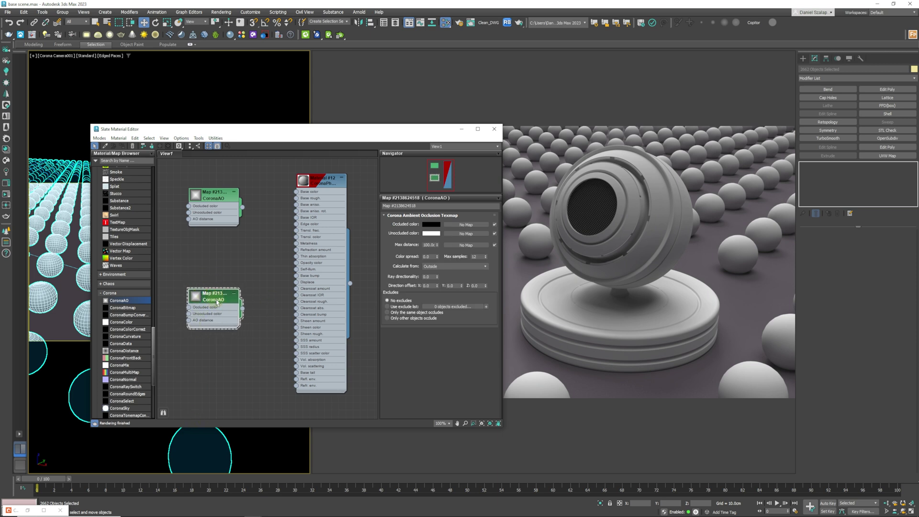
key("Delete")
Step: Connect the CoronaAO map's output to the Base color input of the CoronaPhysicalMtl
left_click_drag(266, 130, 263, 171)
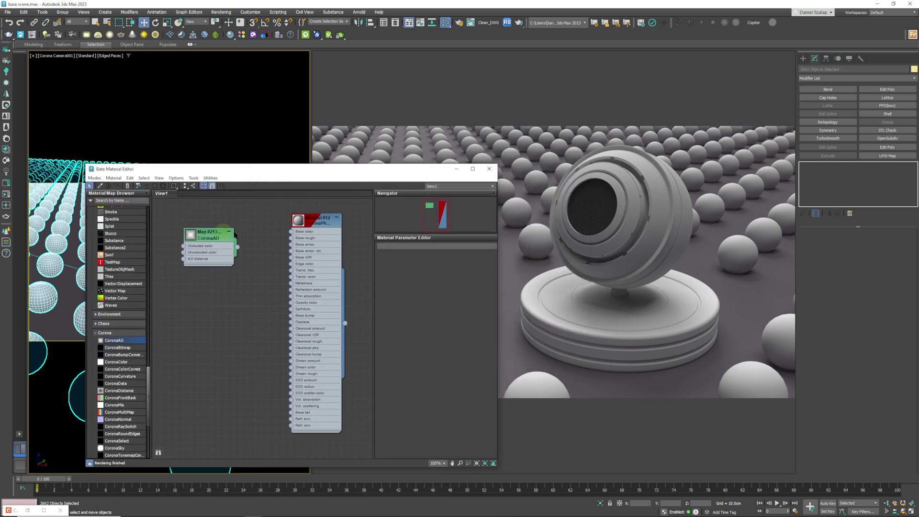
left_click_drag(238, 248, 291, 233)
left_click_drag(288, 174, 286, 165)
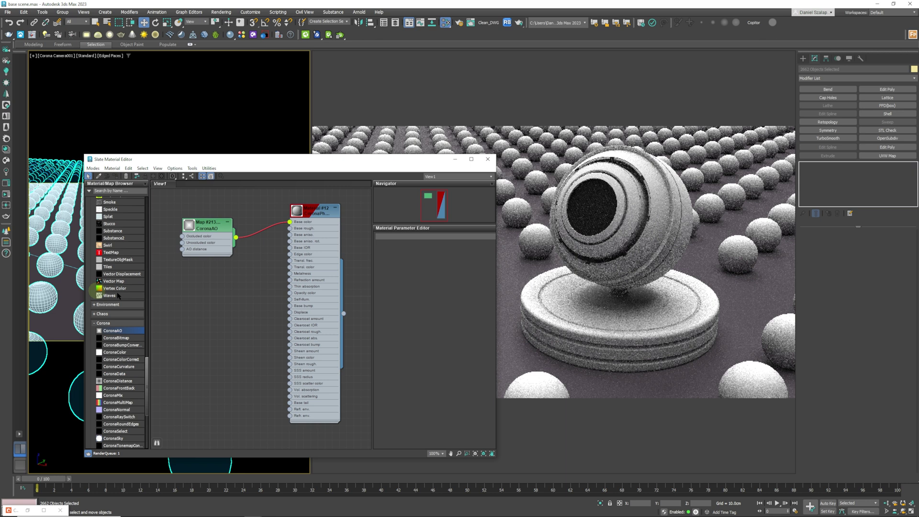
Step: Set the CoronaAO map's Occluded color to pure red with a red value of 255
double_click(207, 225)
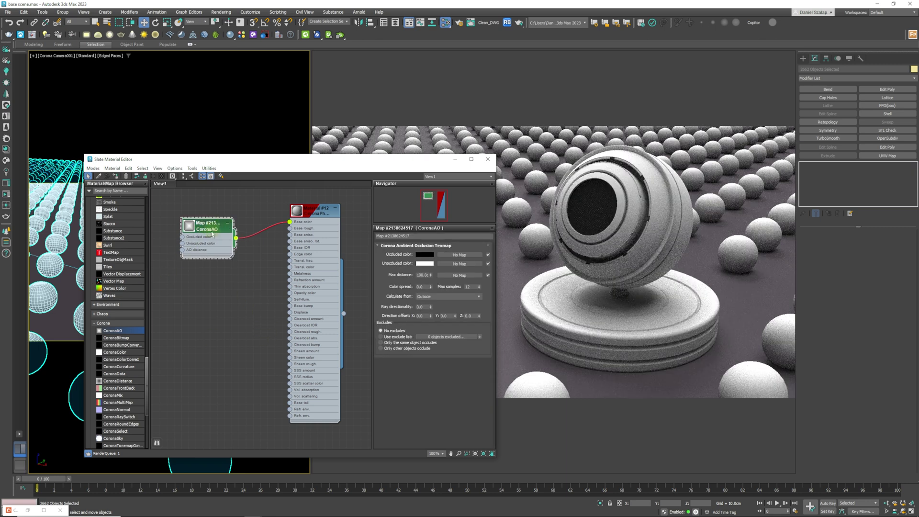
left_click(423, 254)
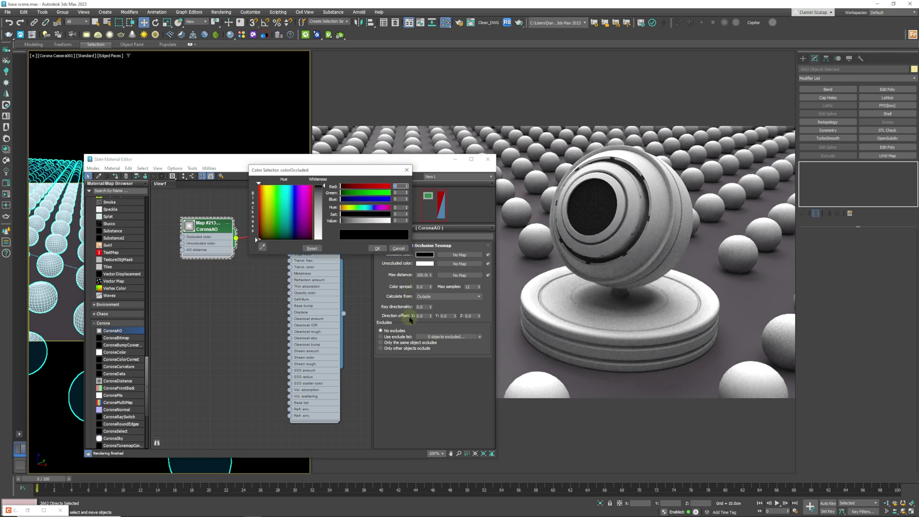
left_click(383, 186)
left_click_drag(383, 187, 390, 186)
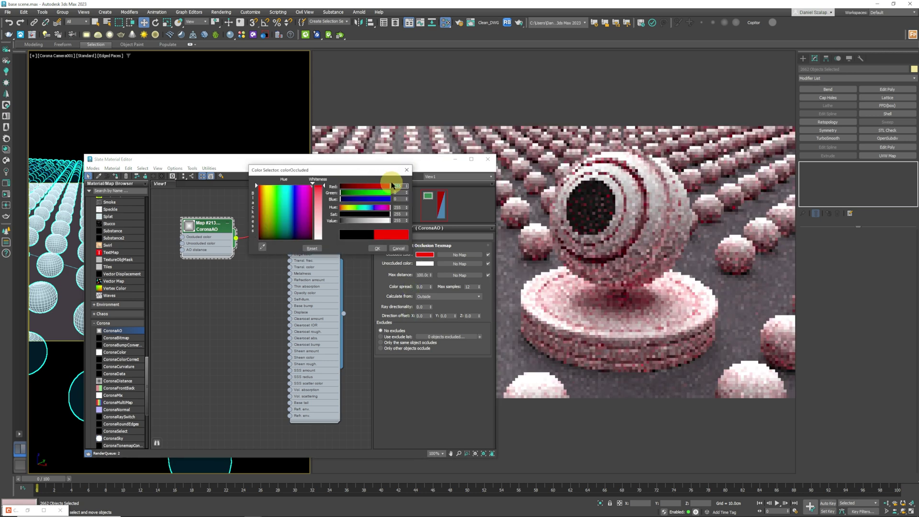
left_click(378, 249)
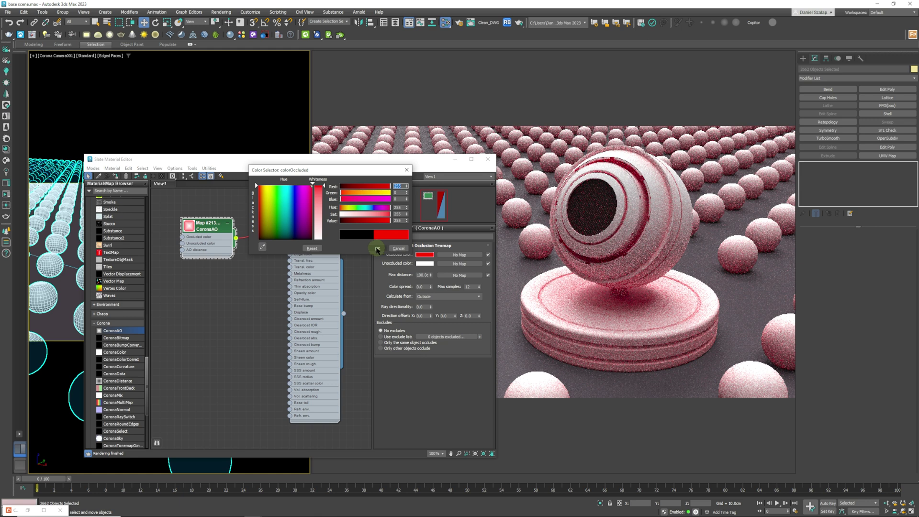
Step: Uncover the render and try CoronaAO Max distance values of 1 cm, 10 cm and 50 cm
left_click_drag(422, 161, 293, 127)
left_click(680, 341)
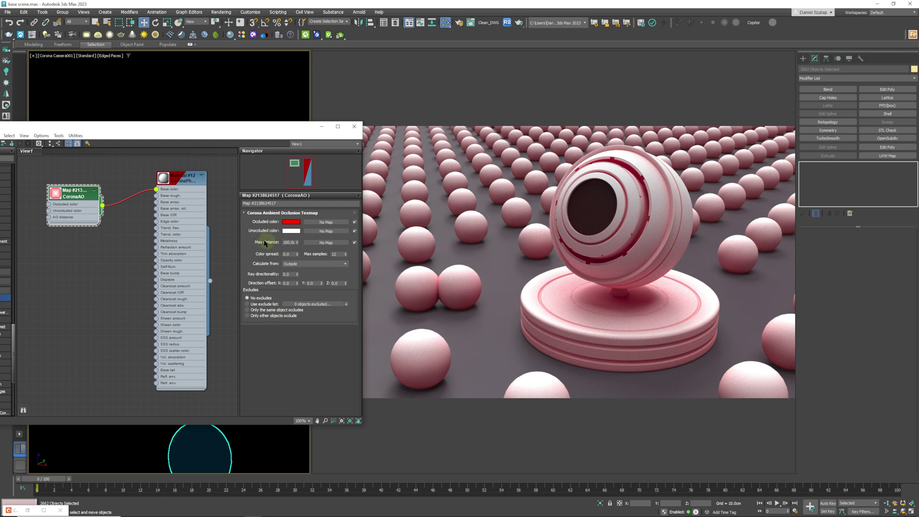
mouse_move(290, 241)
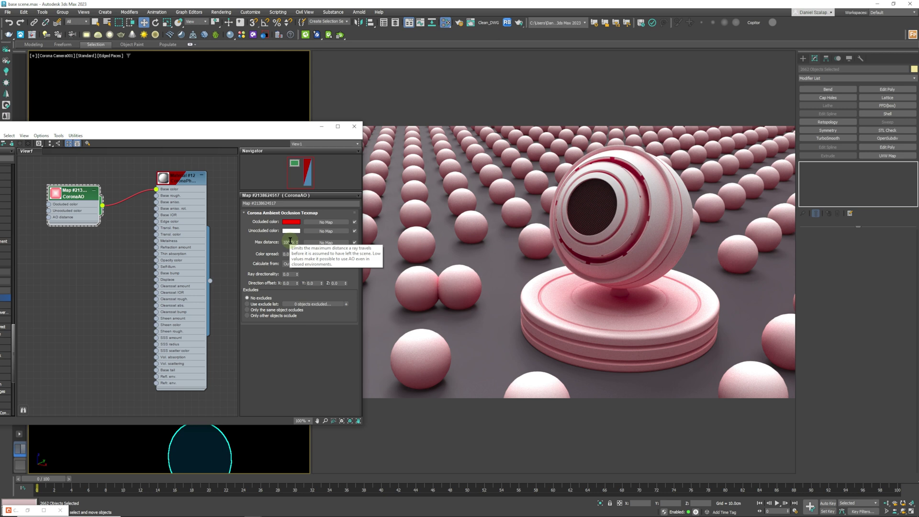
left_click(290, 242)
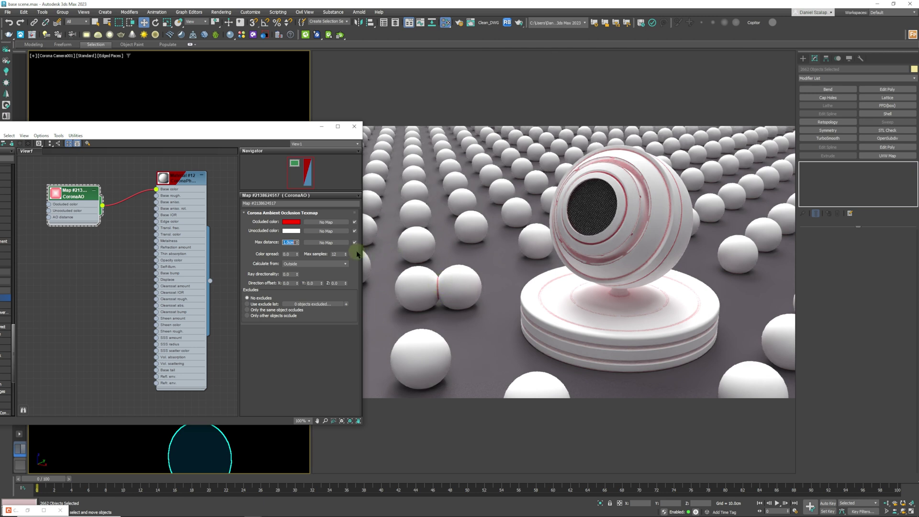
type("10")
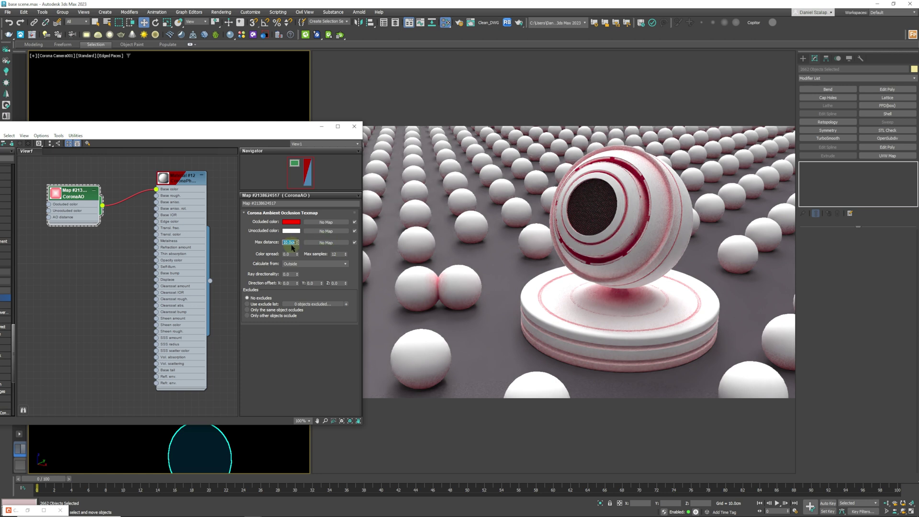
key("Return")
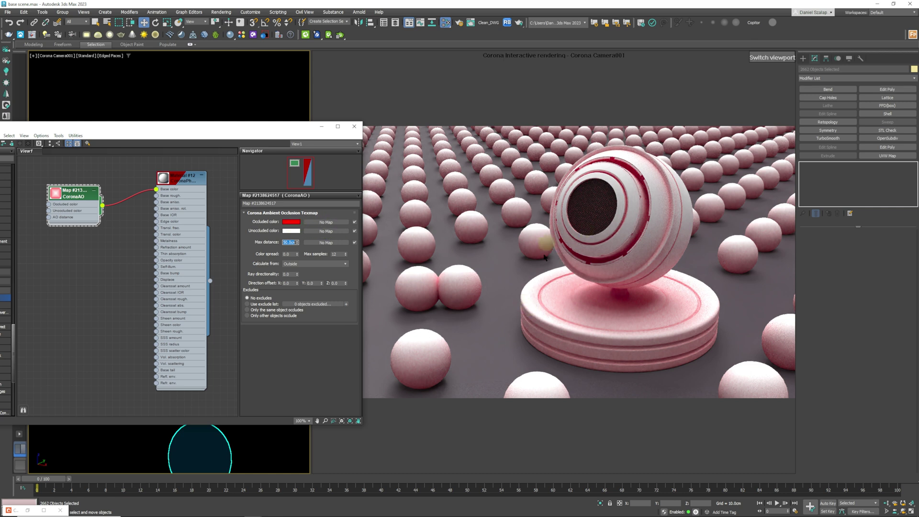
Step: Load the noise image 18.jpg as a Bitmap map for the CoronaAO Max distance
left_click(327, 242)
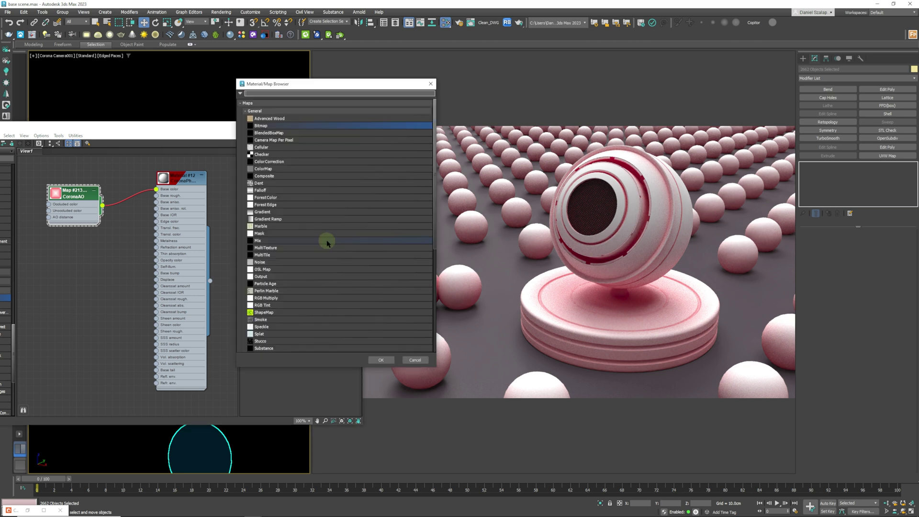
key("Escape")
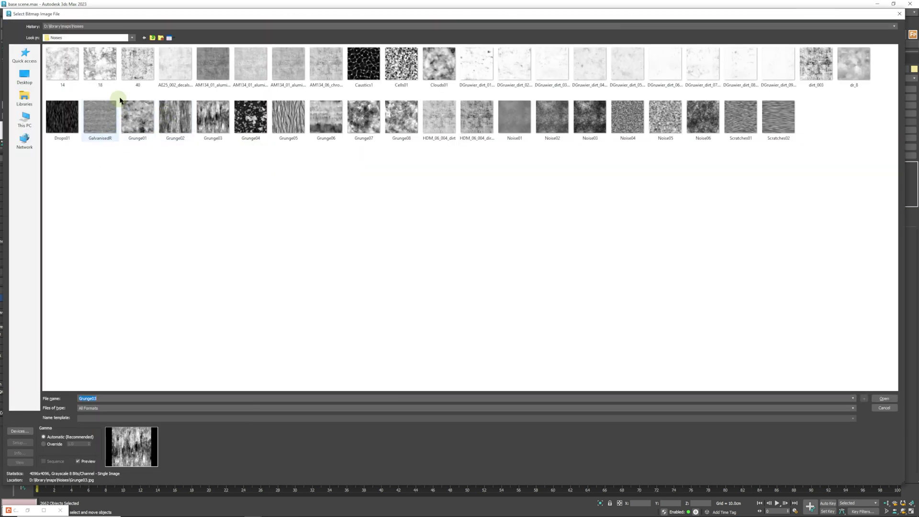
left_click(99, 63)
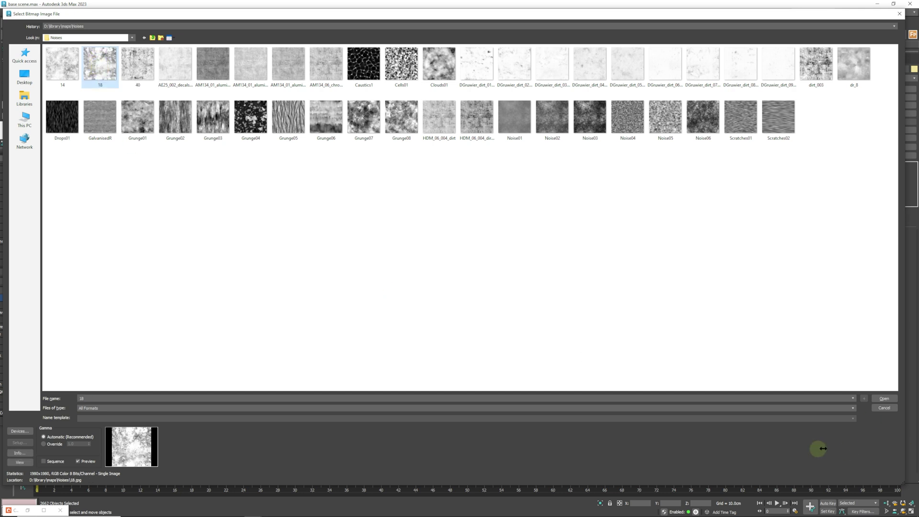
left_click(884, 398)
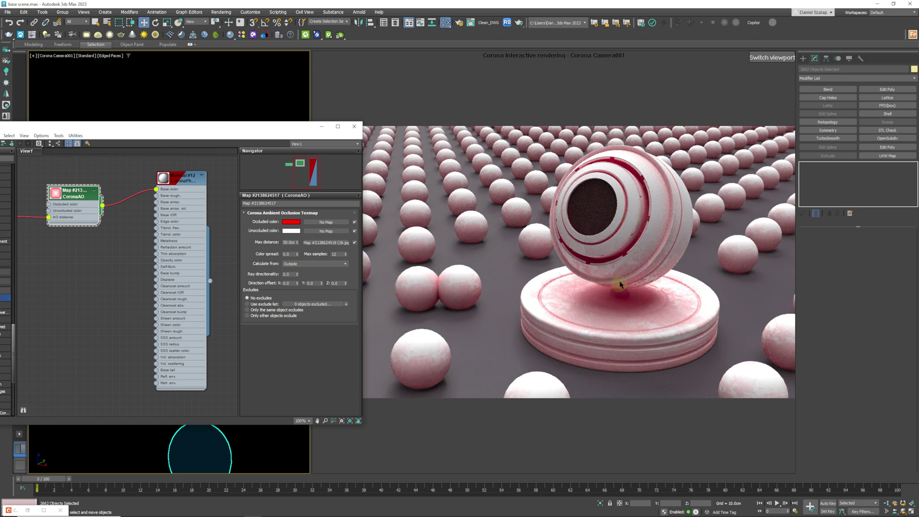
Step: Set the CoronaAO Max distance to 10 cm, then try a higher Color spread and return it to 0.0
left_click(288, 243)
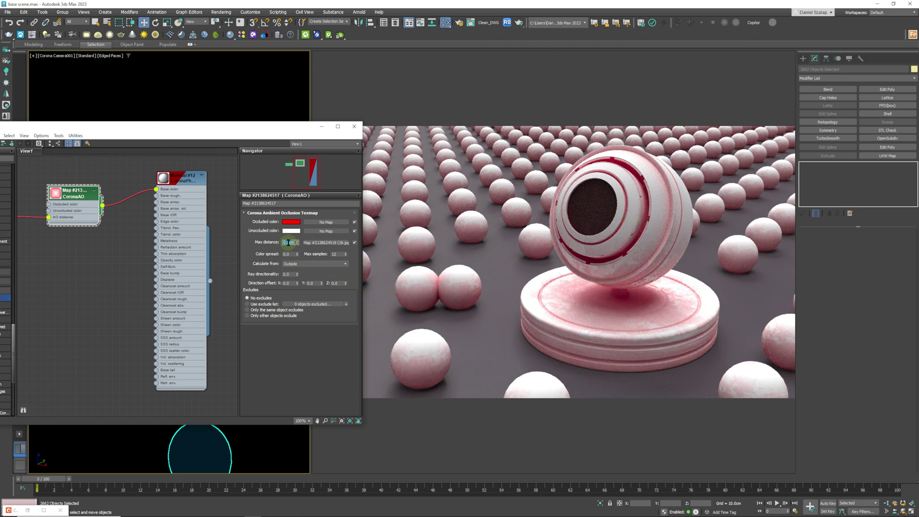
type("10")
key("Return")
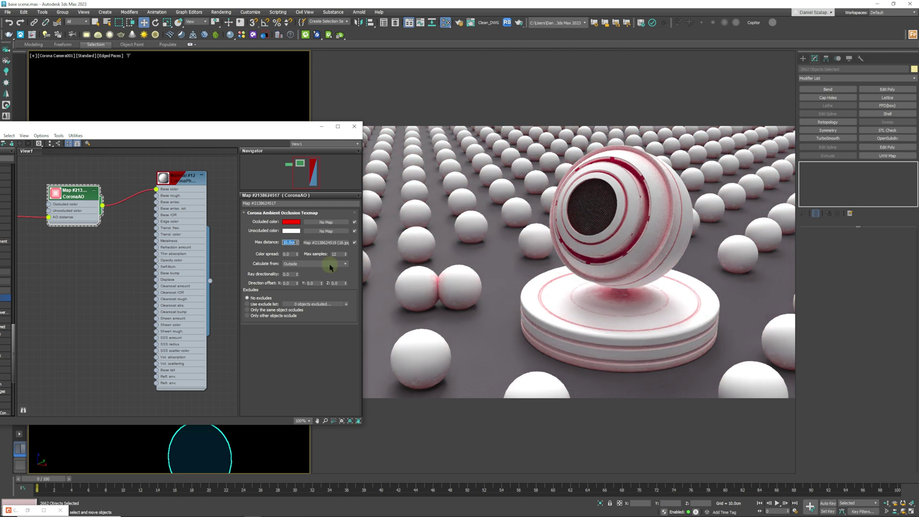
double_click(287, 254)
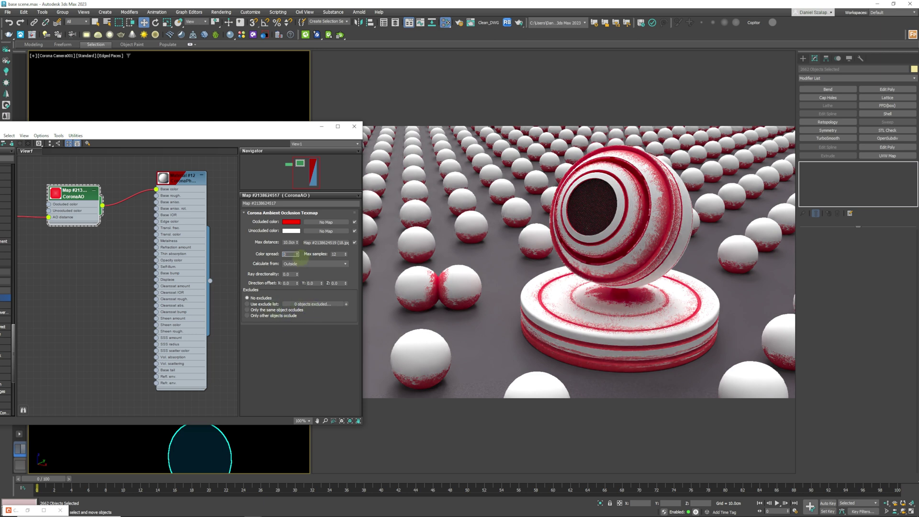
key("Return")
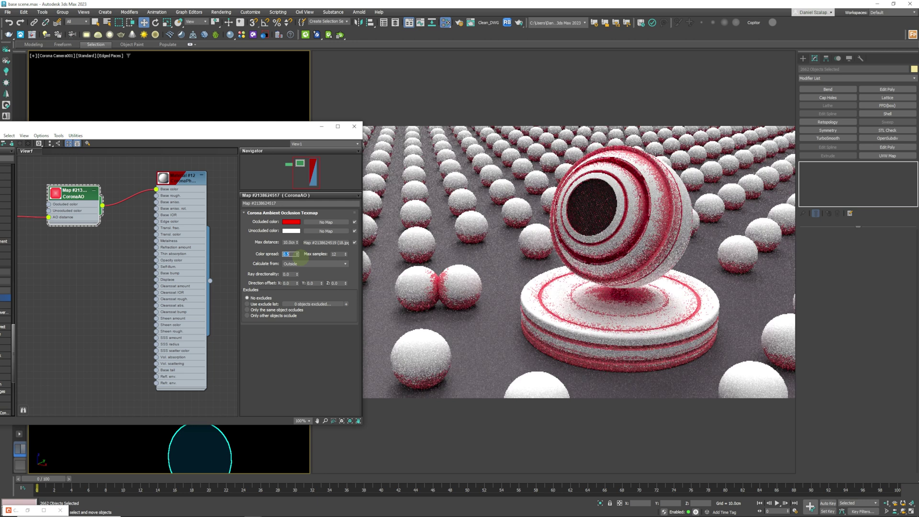
type("0")
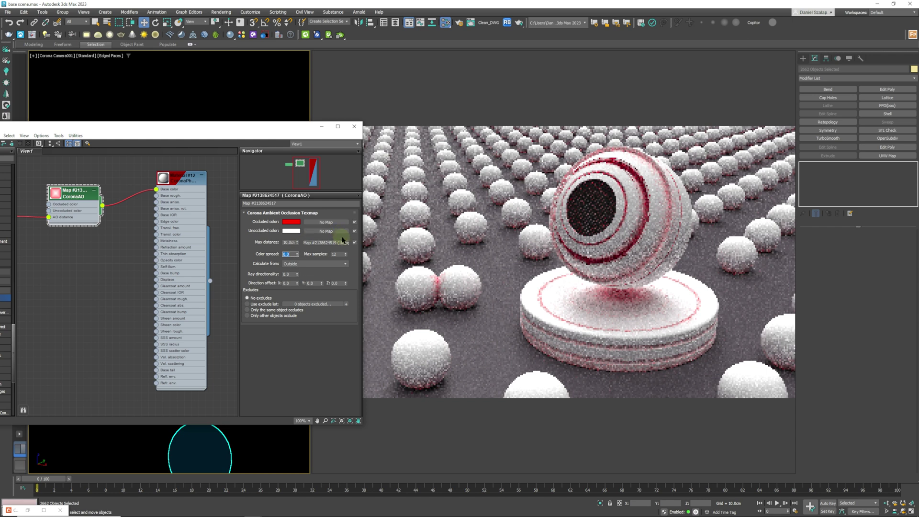
Step: Clear the bitmap from the CoronaAO Max distance slot and set the Color spread to 0.2
right_click(338, 244)
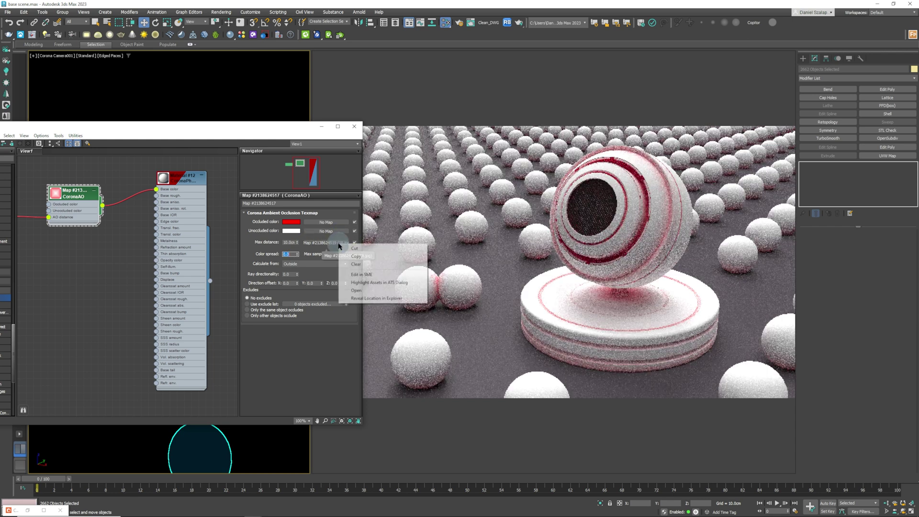
left_click(360, 265)
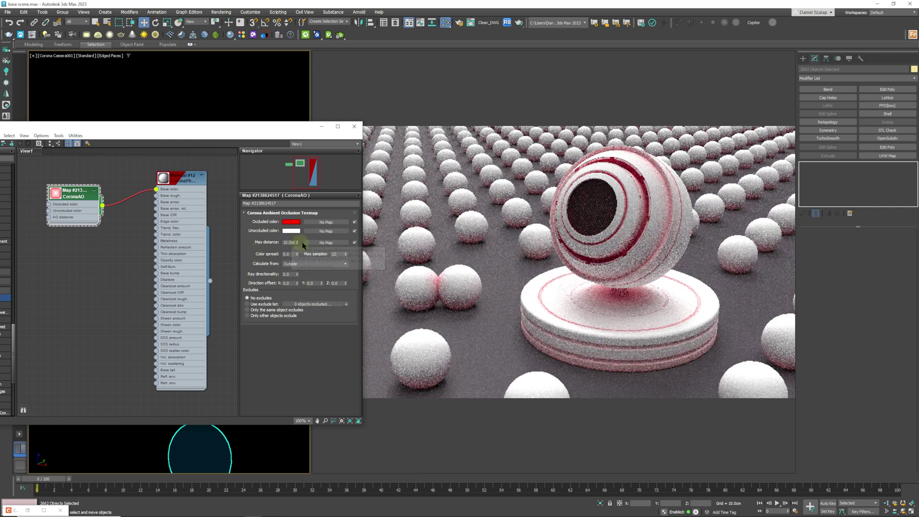
double_click(290, 254)
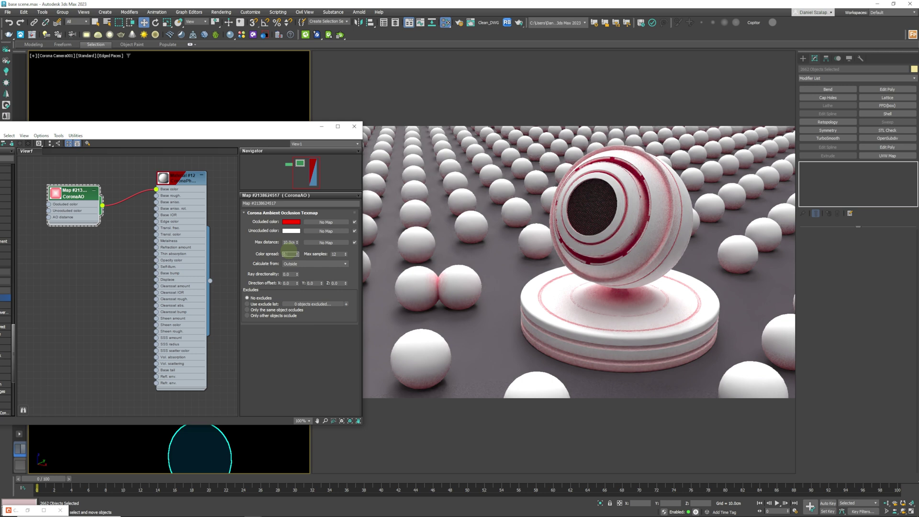
key("Return")
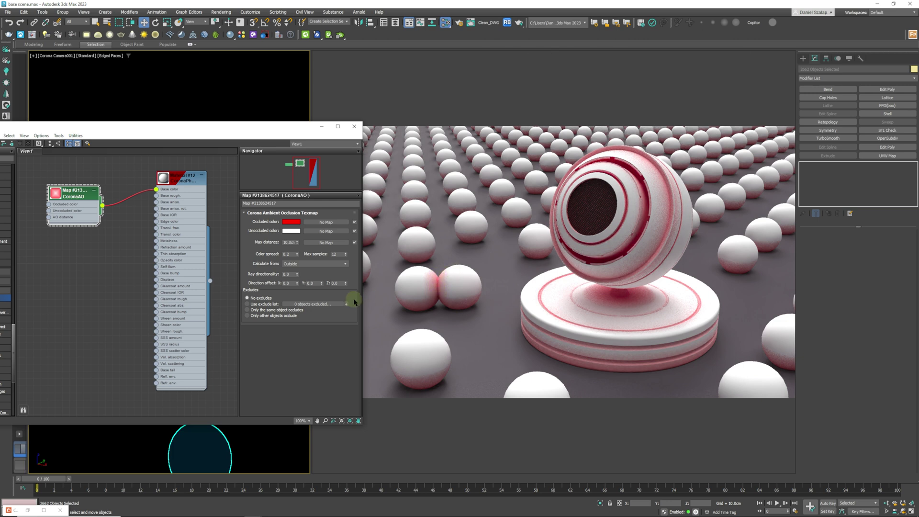
Step: Calculate the occlusion from Inside and try a shorter Max distance with the Color spread at 0.0
left_click(341, 265)
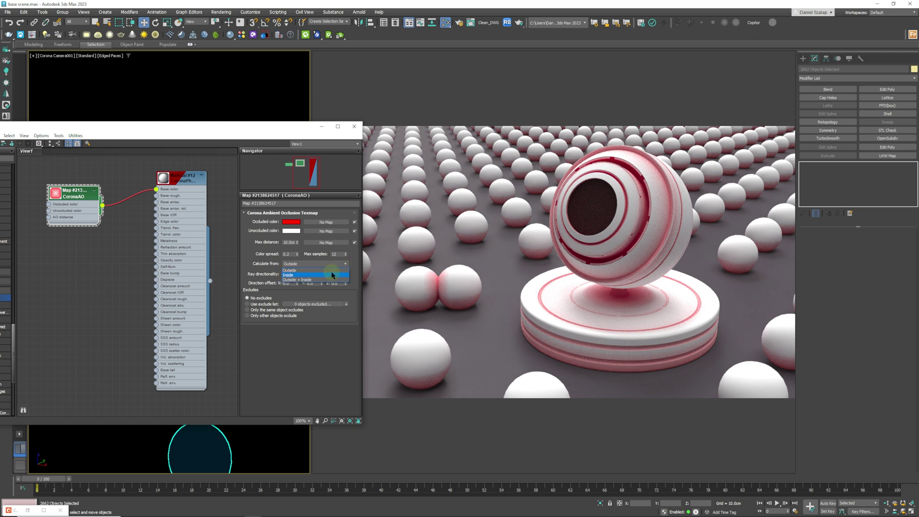
left_click(333, 275)
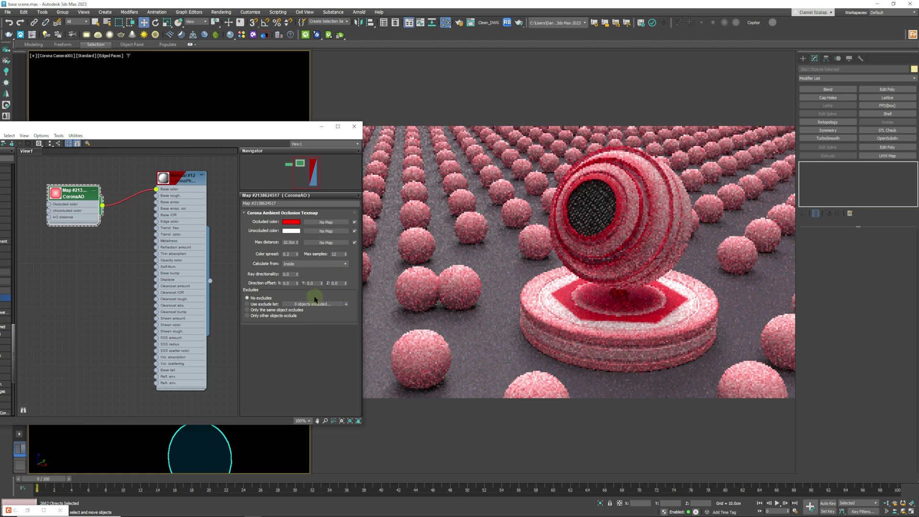
double_click(289, 242)
type("0")
key("Return")
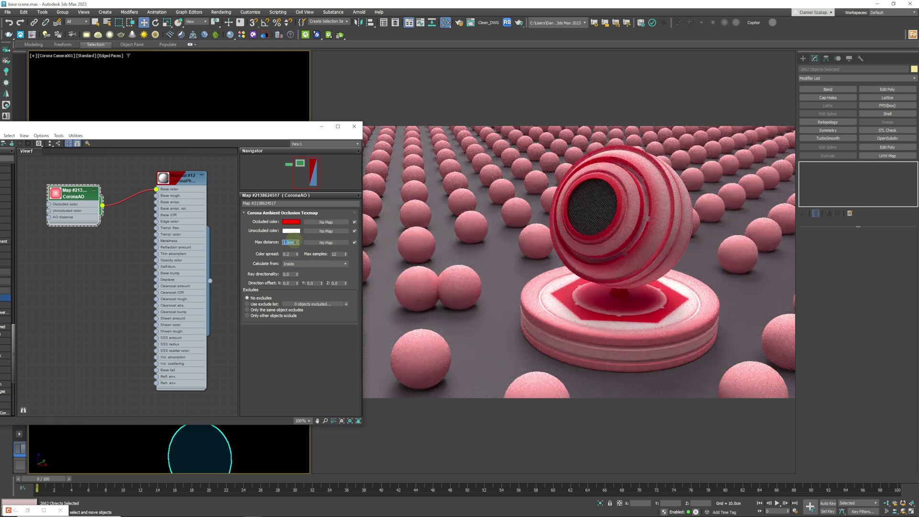
key("Tab")
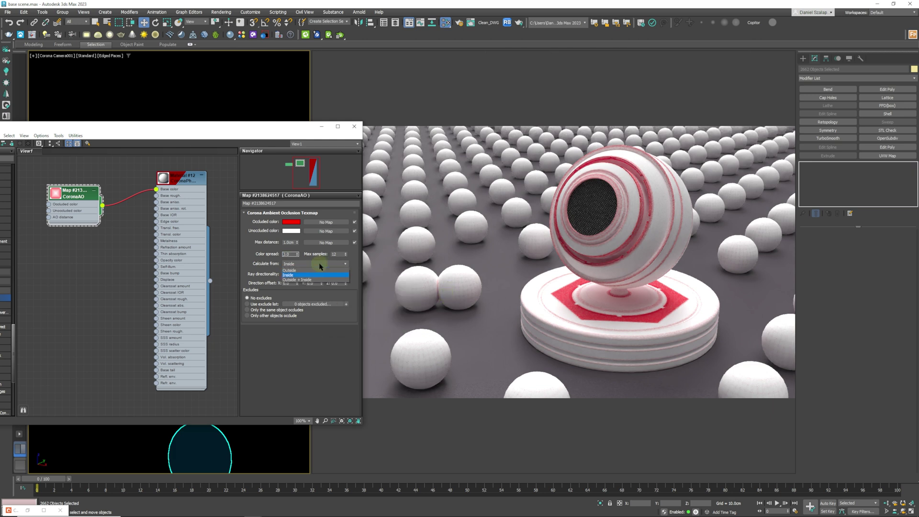
Step: Set the CoronaAO Max distance to 20 cm and calculate the occlusion from Outside + Inside
left_click(261, 245)
double_click(291, 242)
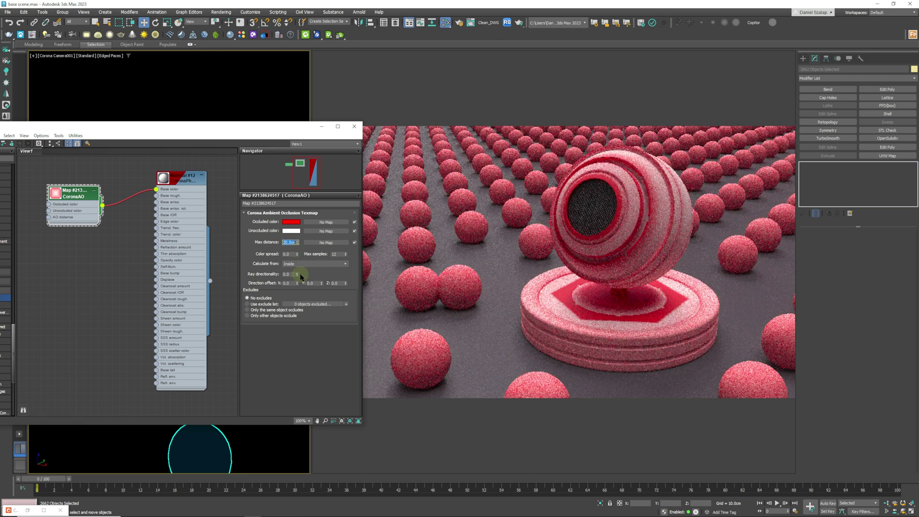
left_click(342, 264)
left_click(322, 281)
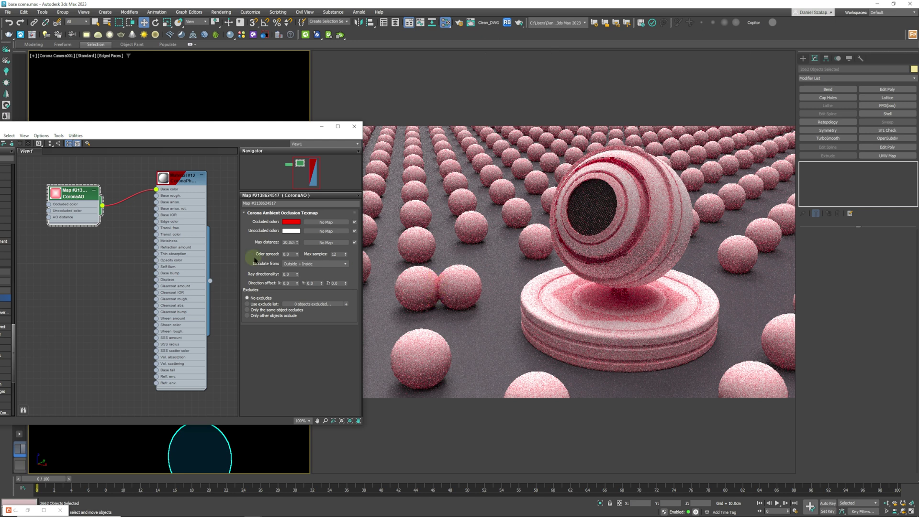
Step: Switch the CoronaAO calculation back to Outside
left_click(307, 264)
left_click(295, 271)
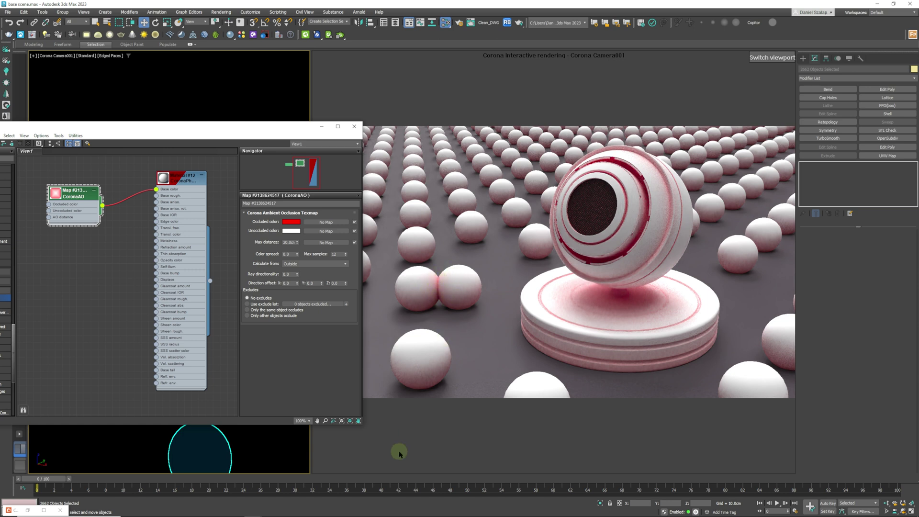
left_click(310, 264)
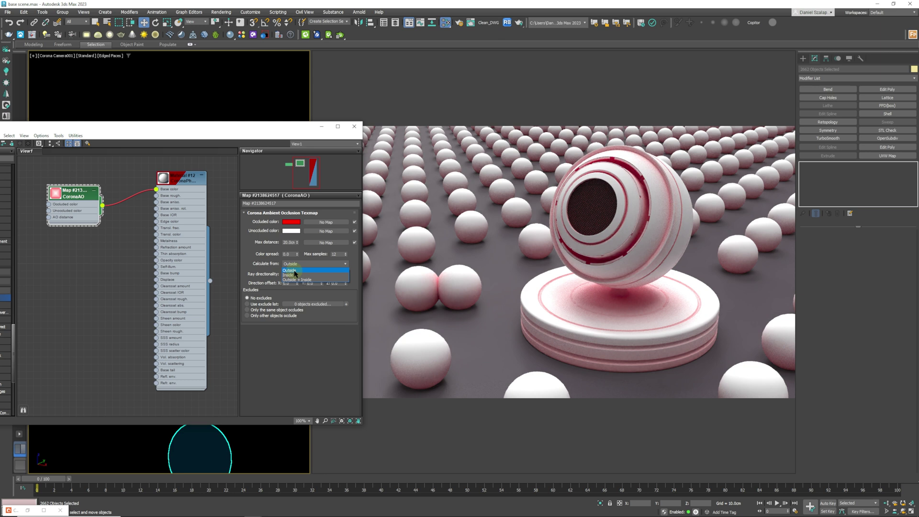
left_click(293, 271)
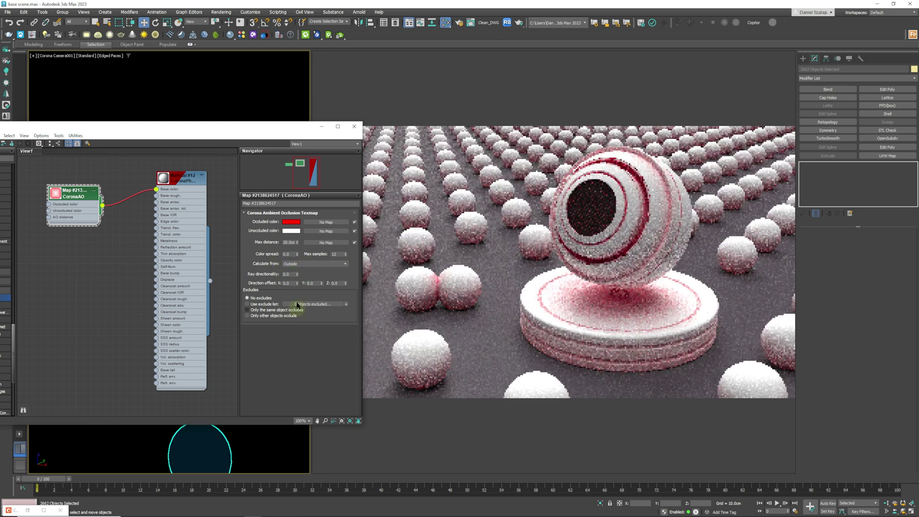
Step: Set the Max distance to 10 cm and try a higher Ray directionality with a raised Z Direction offset
double_click(289, 274)
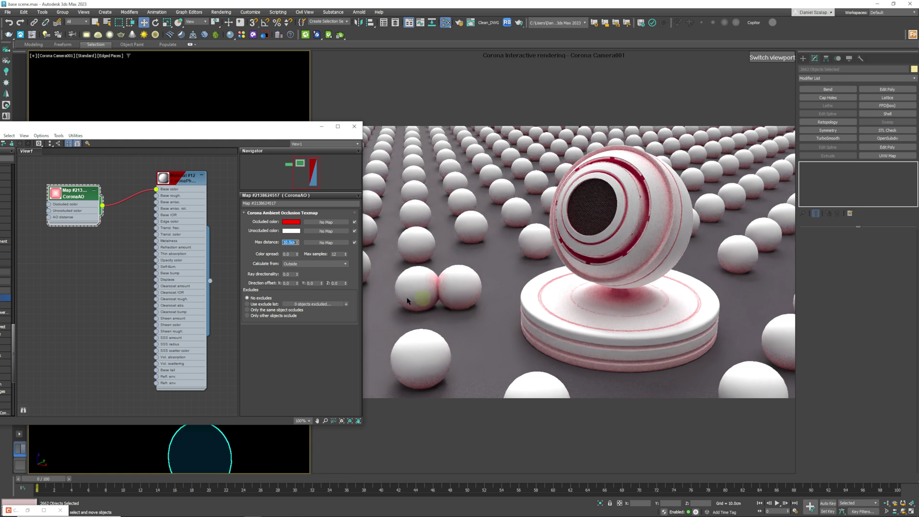
left_click(286, 275)
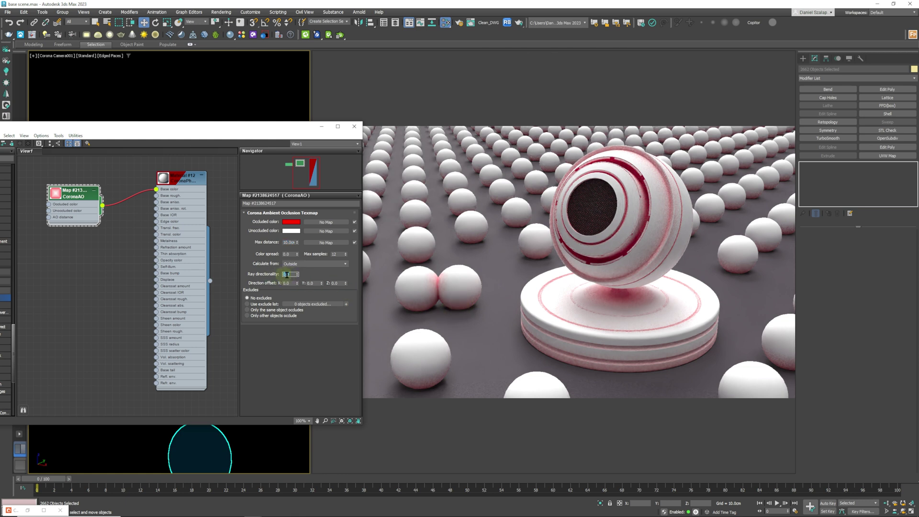
double_click(286, 274)
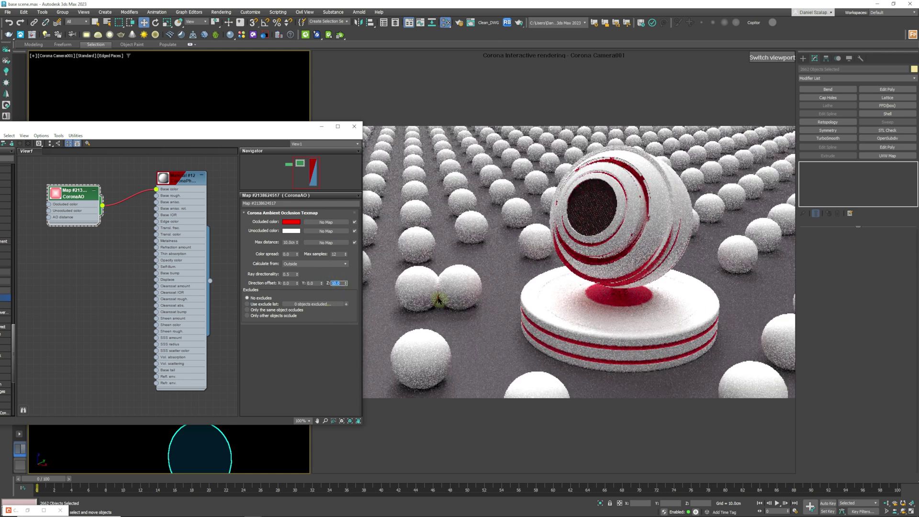
Step: Reset the Ray directionality and Z Direction offset to 0.0 and set the CoronaAO Max distance to 50 cm
double_click(292, 274)
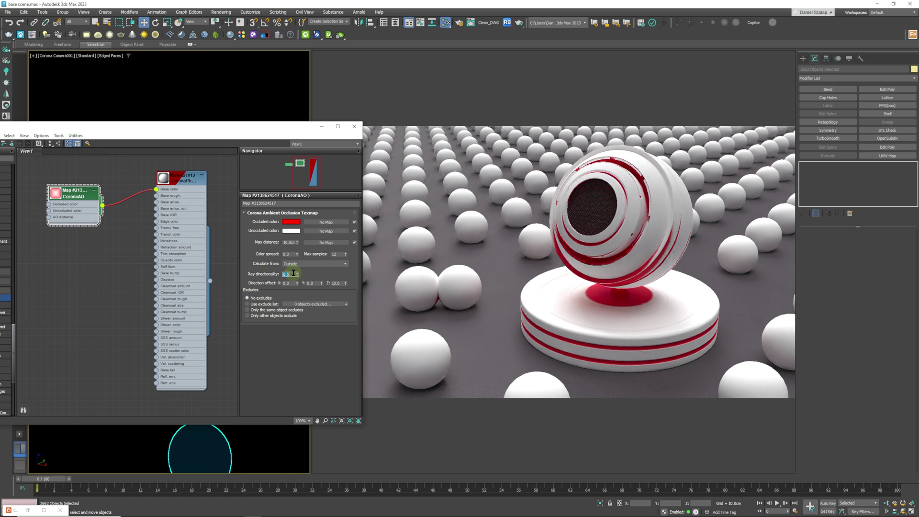
double_click(285, 241)
type("50")
key("Return")
Step: Uncover the camera viewport and select two neighbouring spheres beside the material ball
left_click_drag(271, 126, 361, 186)
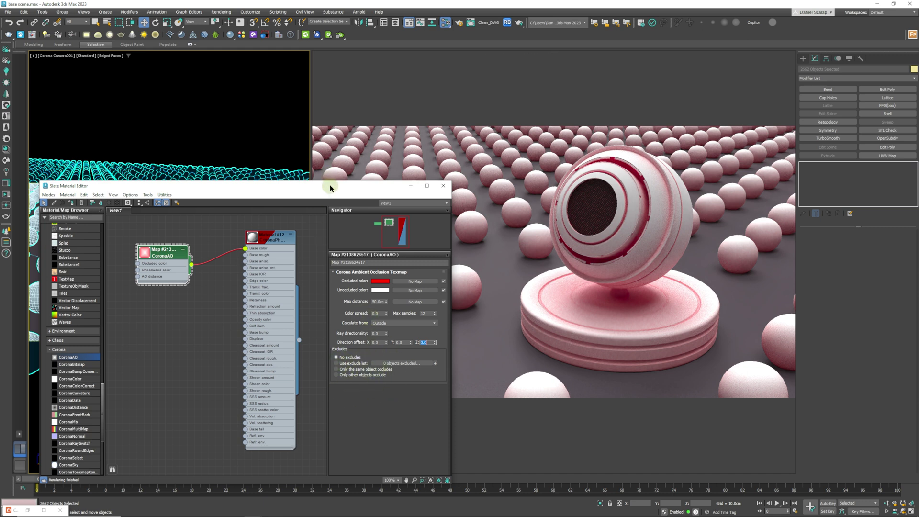
left_click_drag(331, 188, 481, 212)
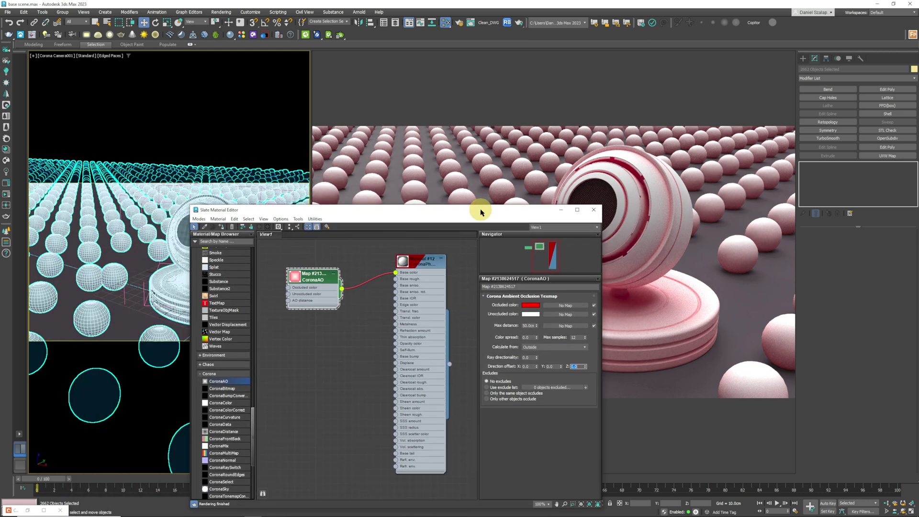
left_click(114, 258)
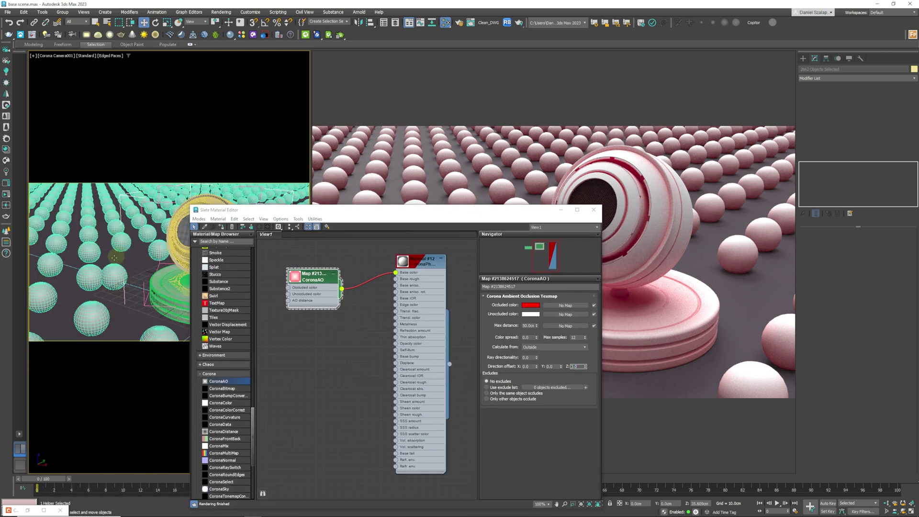
left_click(89, 251)
left_click(125, 240, "ctrl")
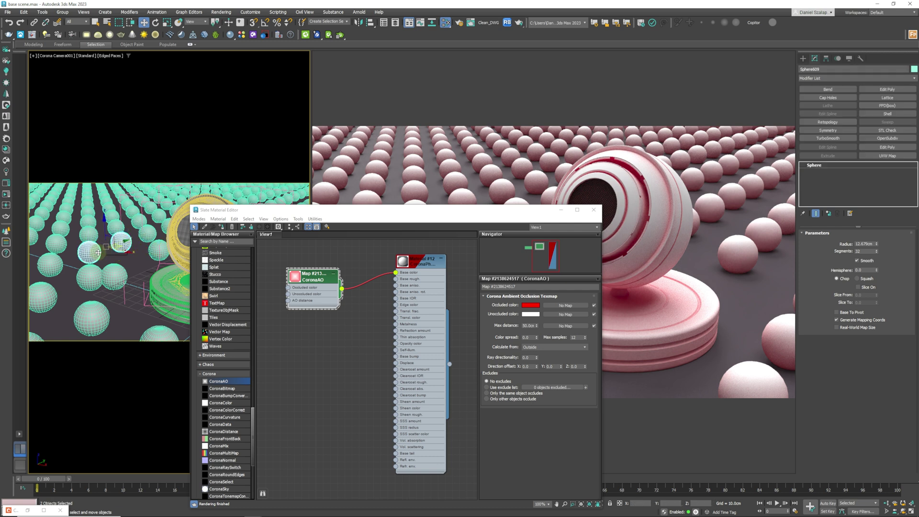
Step: Create a new CoronaPhysicalMtl, assign it to the two selected spheres and uncover the render
left_click(271, 347)
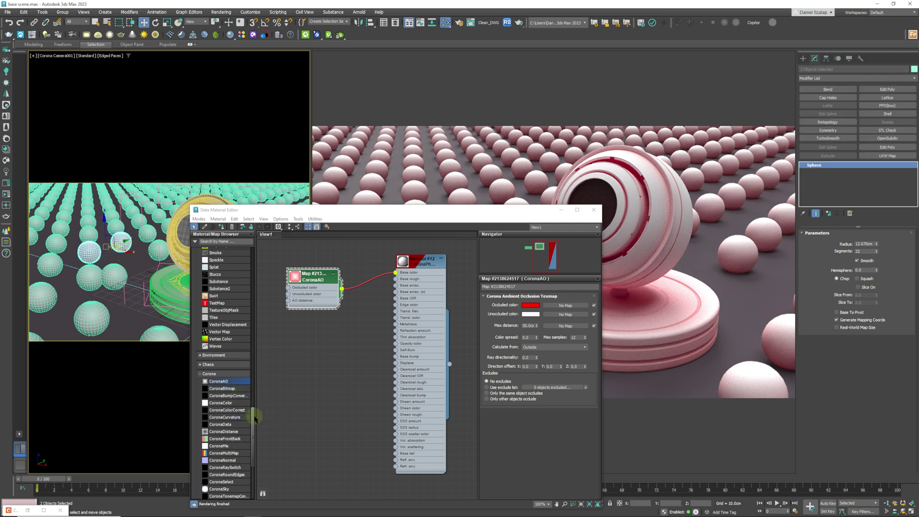
left_click_drag(255, 415, 292, 345)
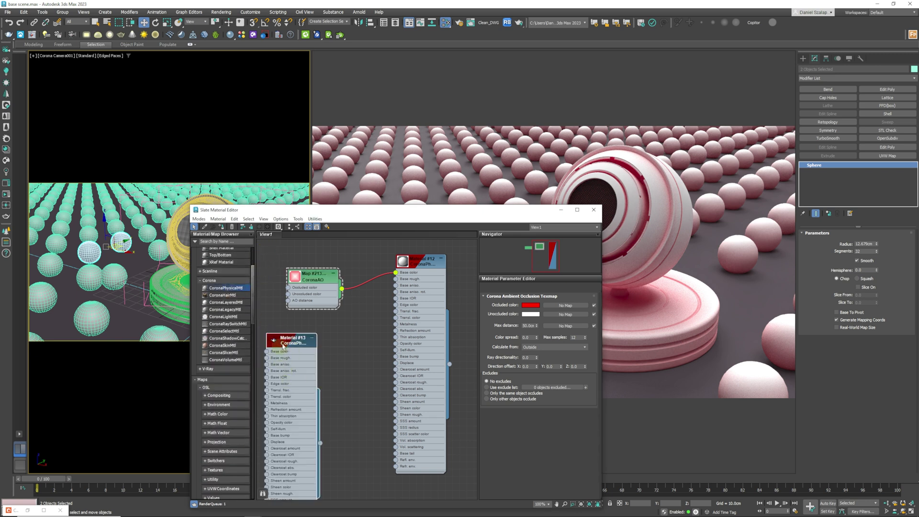
double_click(302, 339)
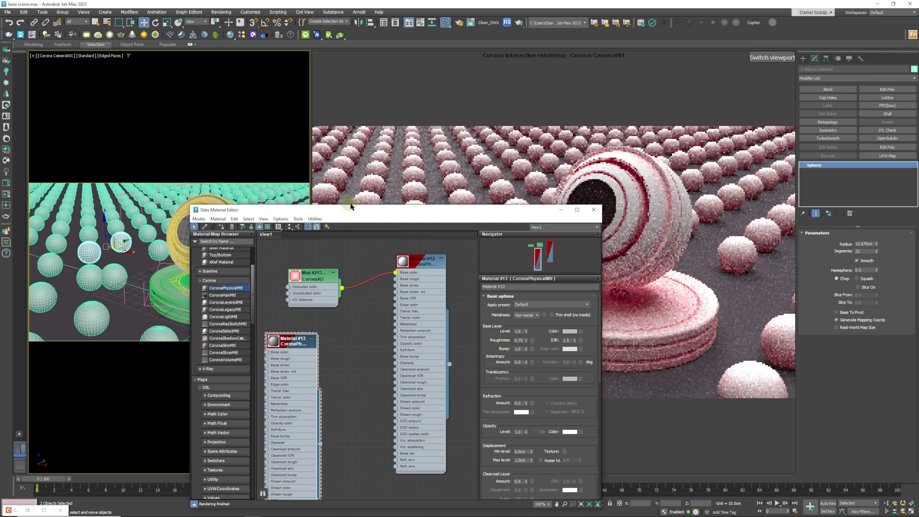
left_click_drag(386, 211, 256, 227)
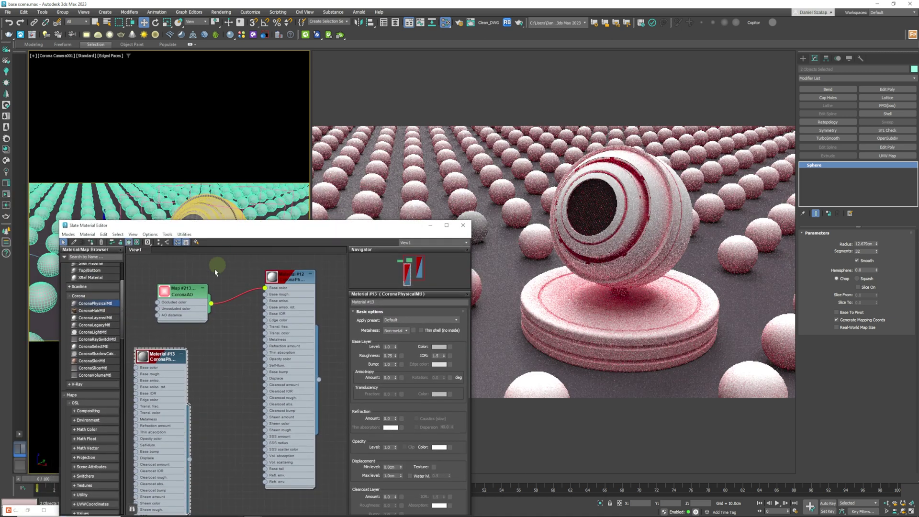
Step: Turn on the CoronaAO exclude list, add the two selected spheres to it and uncover the render
left_click(182, 292)
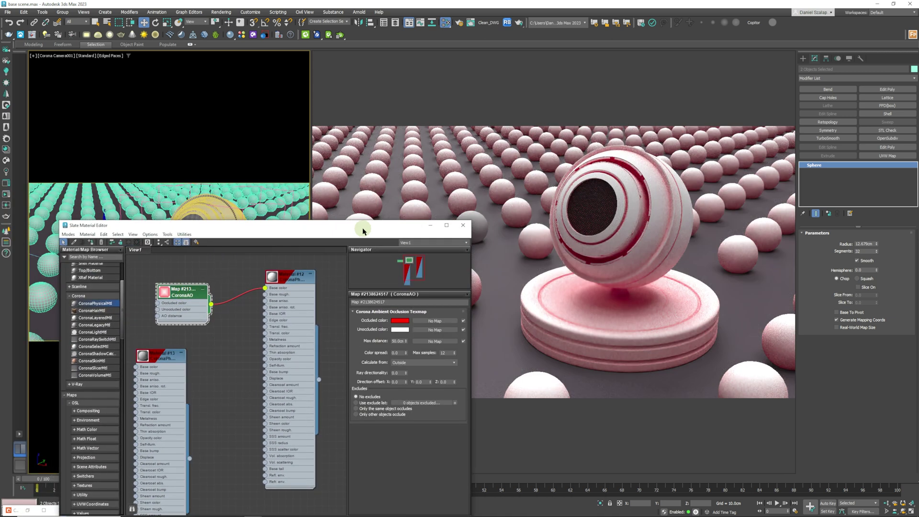
left_click_drag(363, 231, 330, 180)
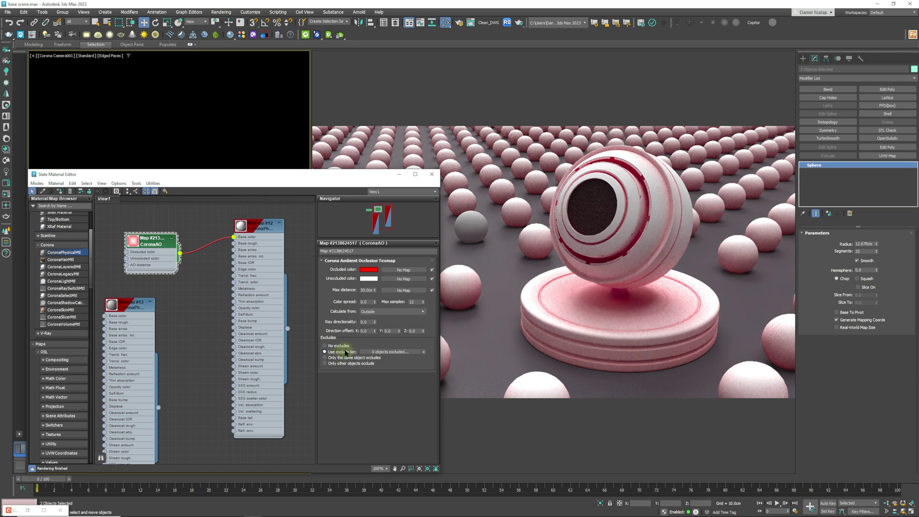
left_click(423, 352)
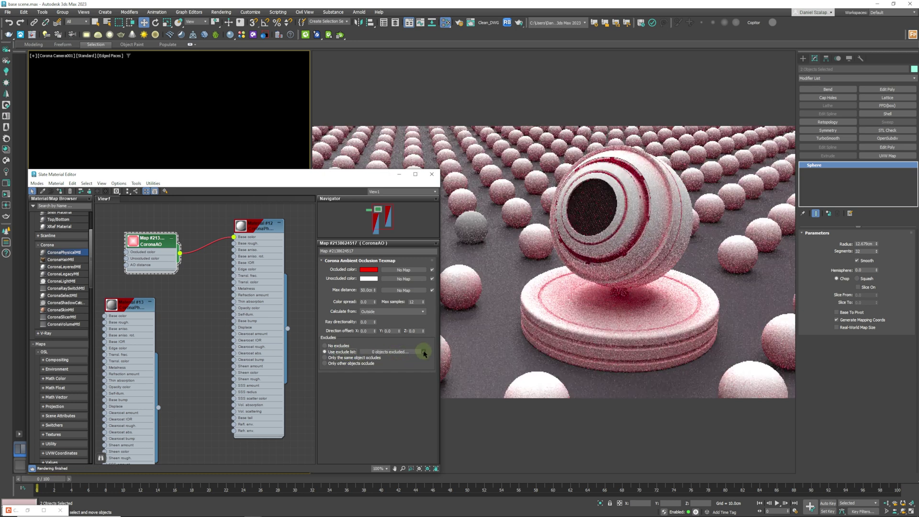
left_click(424, 352)
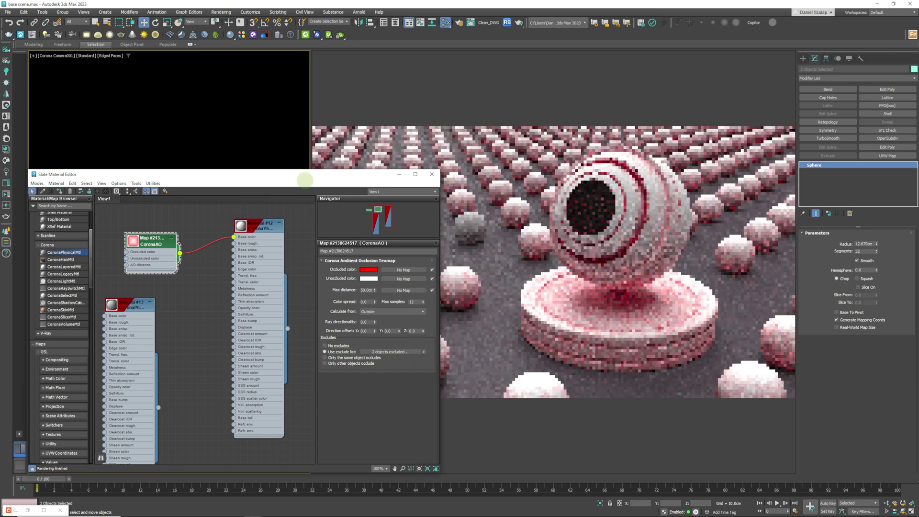
left_click_drag(375, 177, 280, 131)
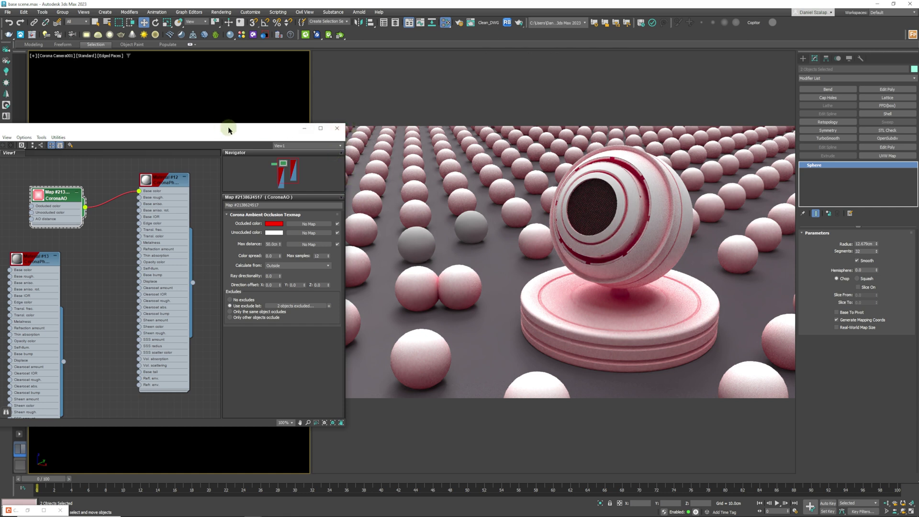
Step: Put away the material editor and switch to the View 1.max interior scene
left_click_drag(228, 130, 318, 126)
left_click(426, 124)
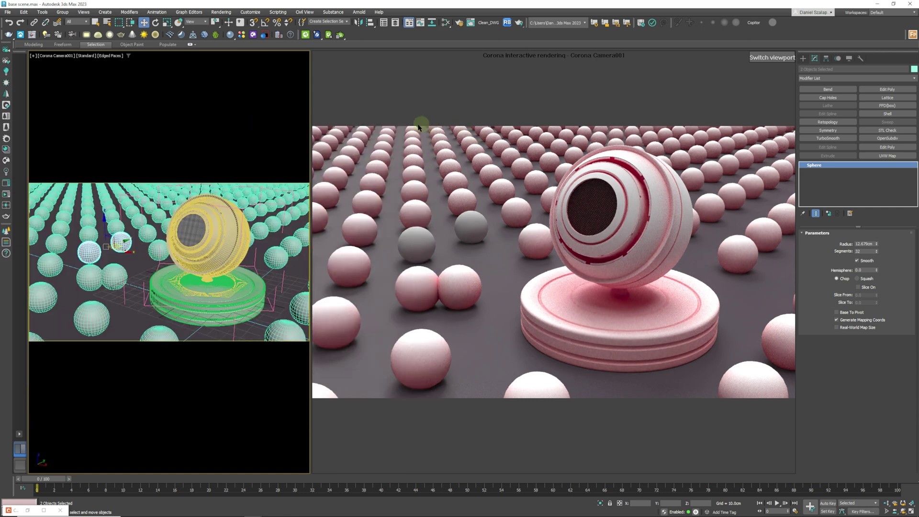
mouse_move(253, 510)
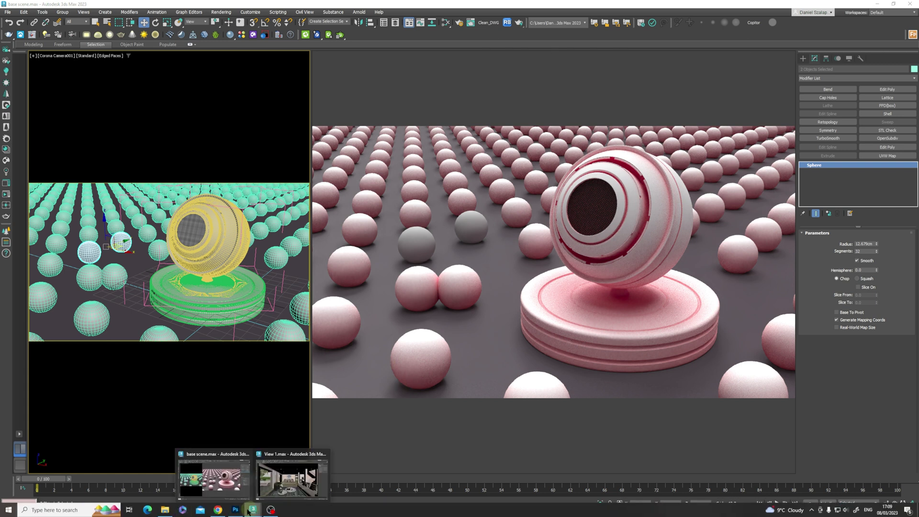
left_click(300, 483)
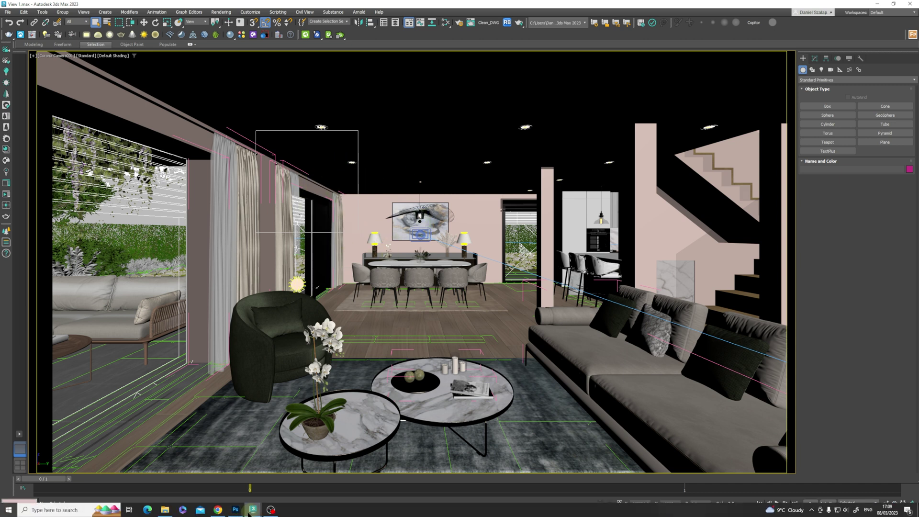
Step: Switch to the interior render in Photoshop, hide the AO layer group and examine the ceiling, curtain and wall edges
left_click(235, 510)
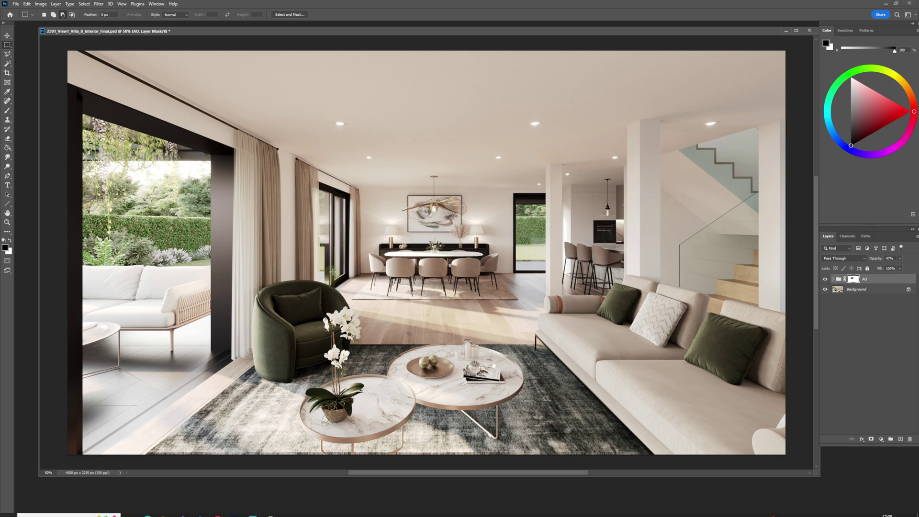
left_click(825, 279)
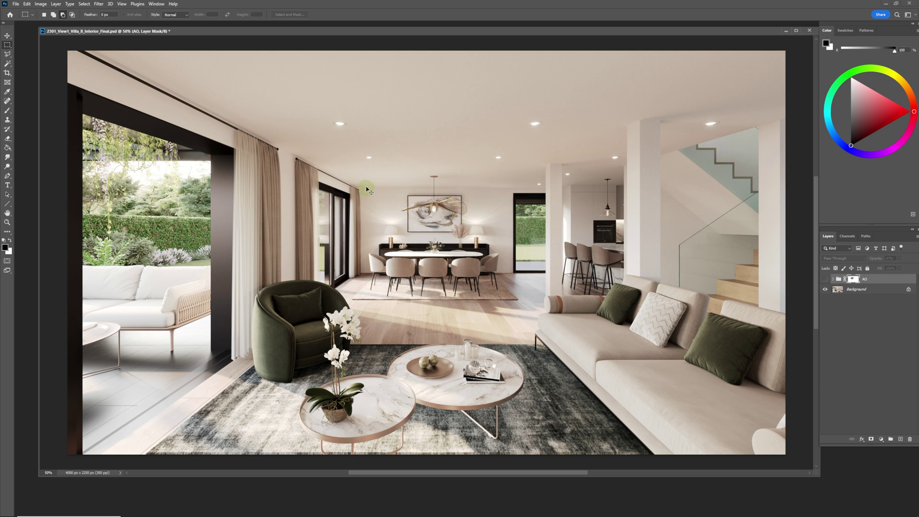
scroll(351, 186, "up", 4, "alt")
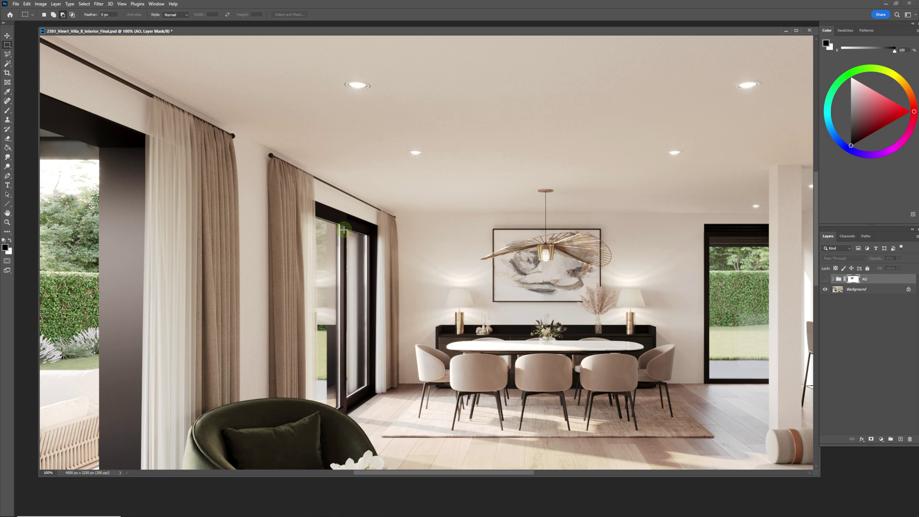
scroll(649, 195, "down", 2, "alt")
scroll(544, 233, "up", 1, "alt")
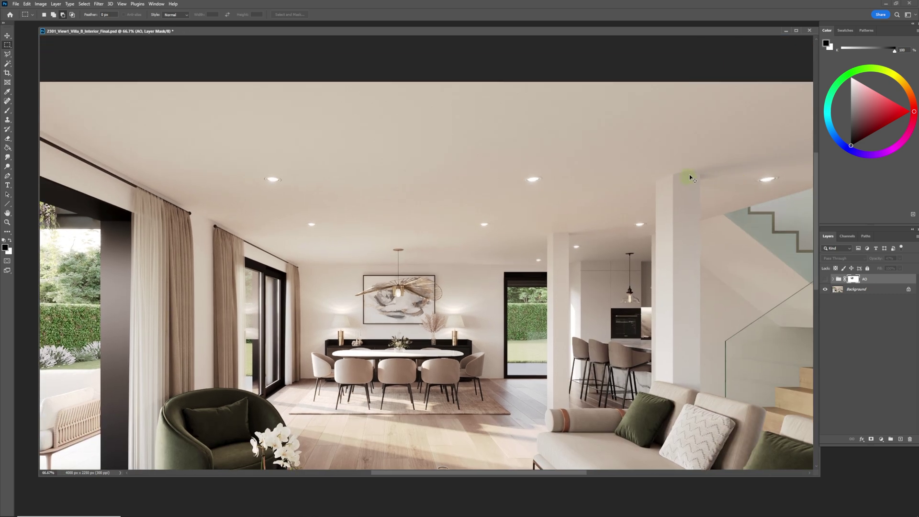
scroll(714, 163, "up", 1, "alt")
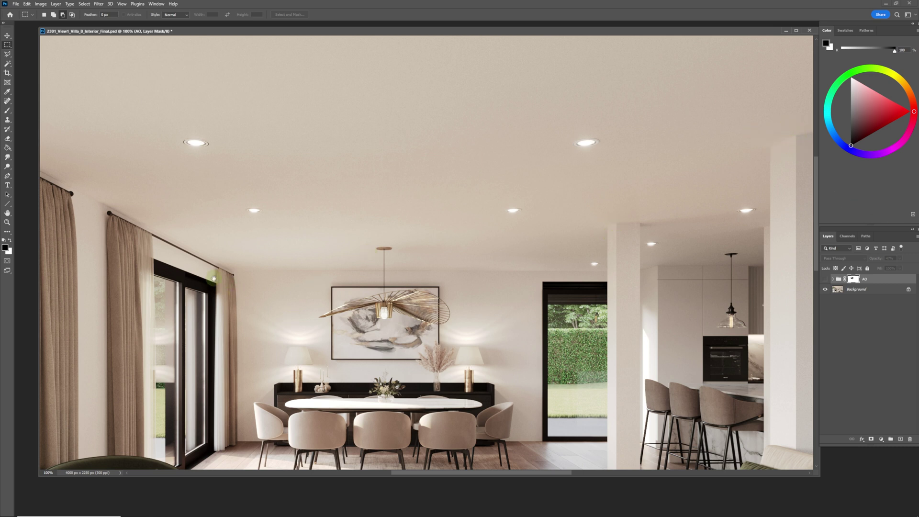
left_click_drag(214, 278, 494, 278)
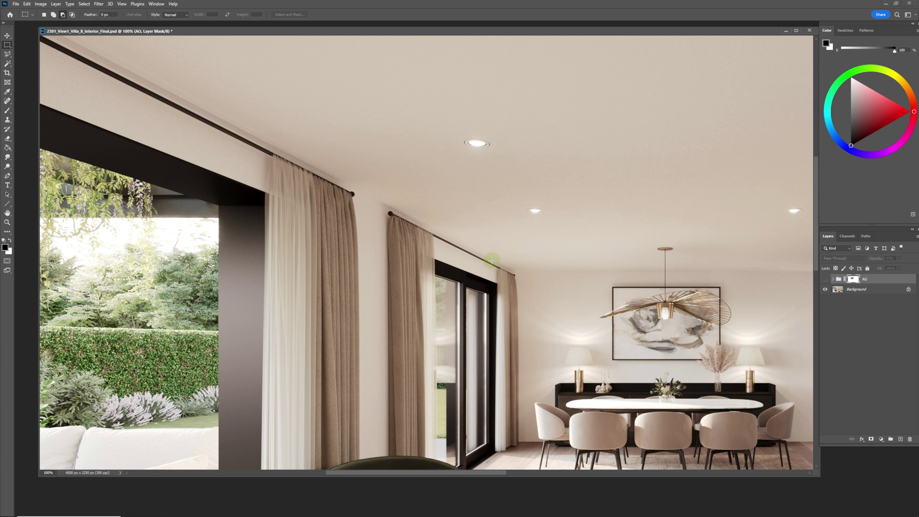
key("ctrl+minus")
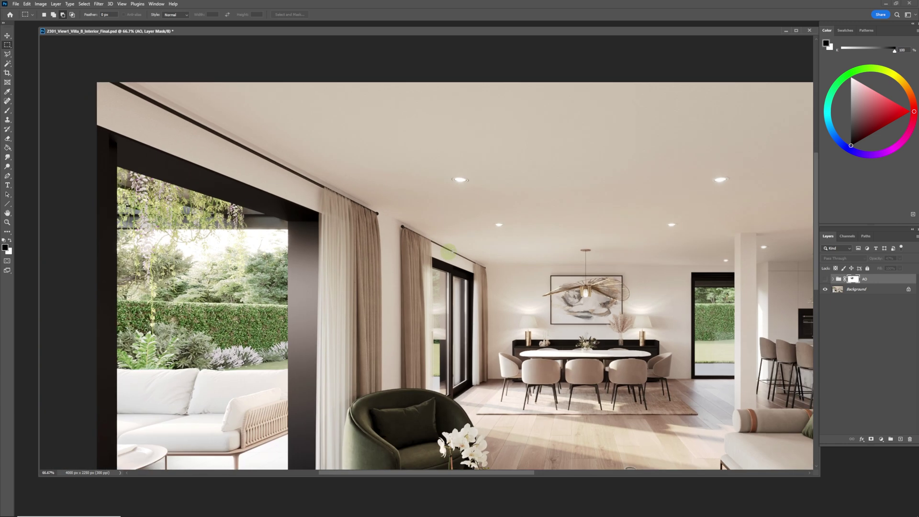
key("ctrl+minus")
key("ctrl+minus")
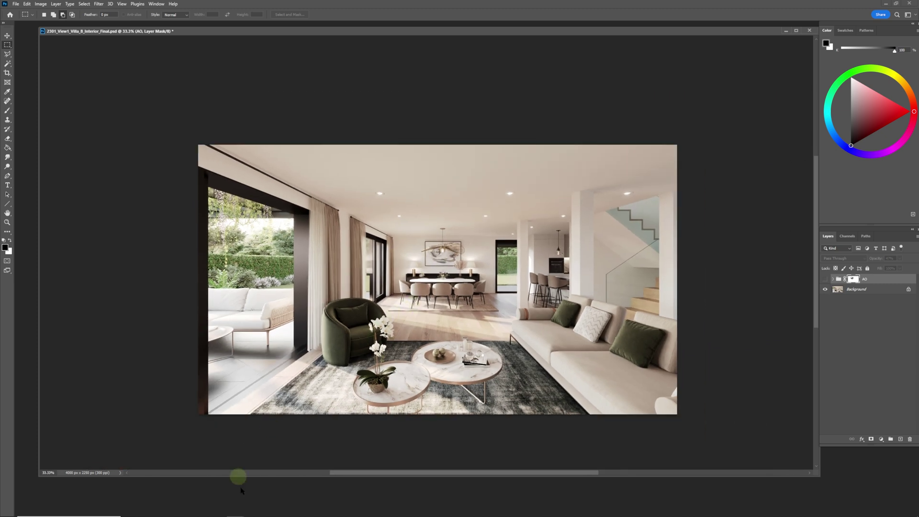
Step: Return to the View 1.max scene in 3ds Max and open its Render Setup
mouse_move(220, 510)
mouse_move(253, 510)
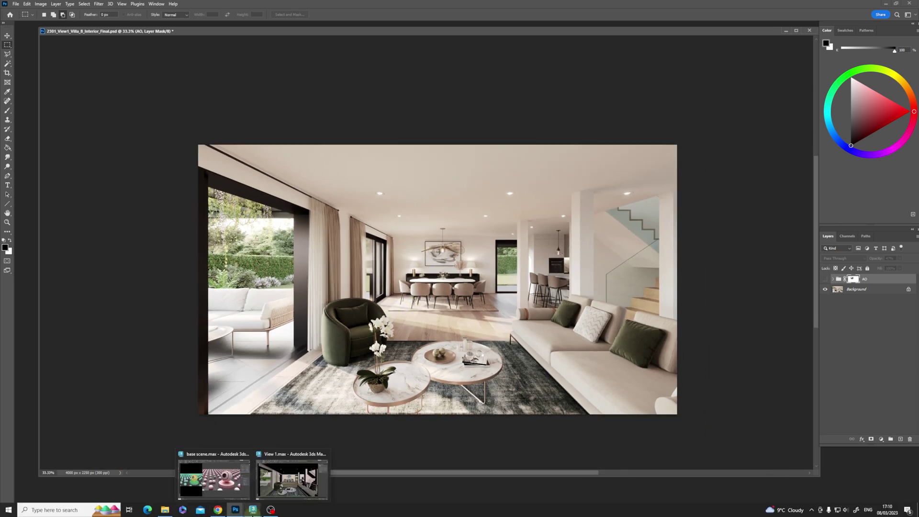
left_click(292, 478)
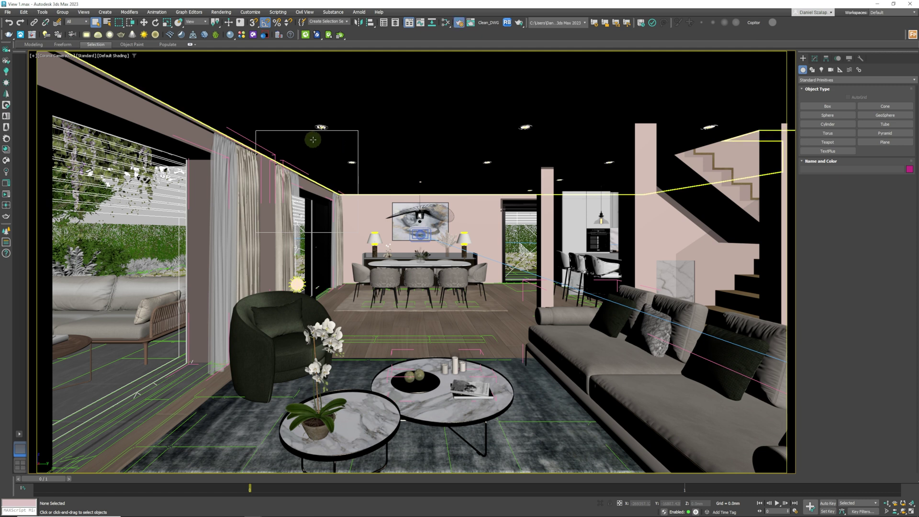
key("F10")
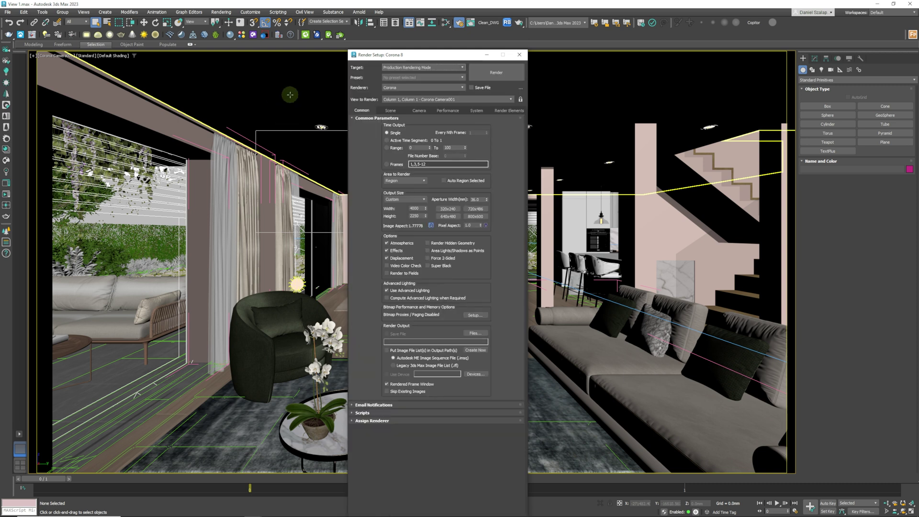
Step: Select the ceiling, inspect the CoronaAO map feeding its material's diffuse color, and put the material editor away
left_click(288, 96)
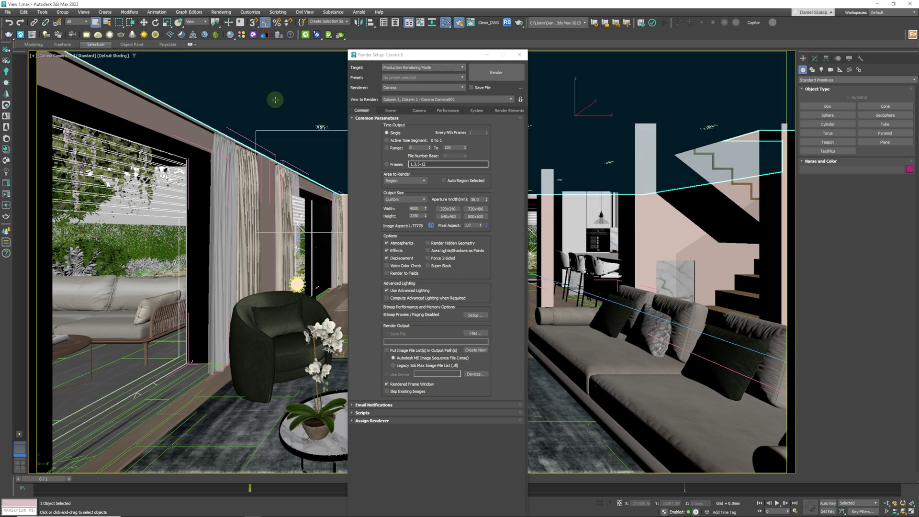
key("m")
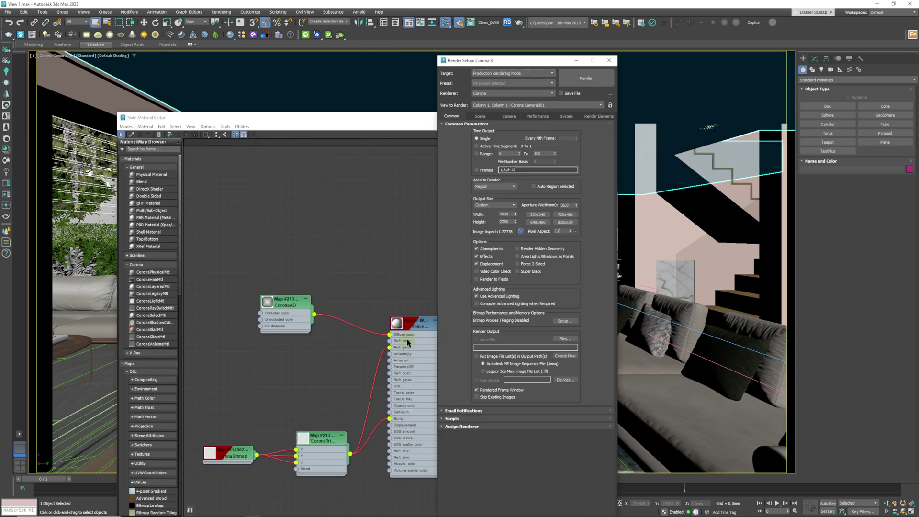
left_click_drag(287, 304, 288, 311)
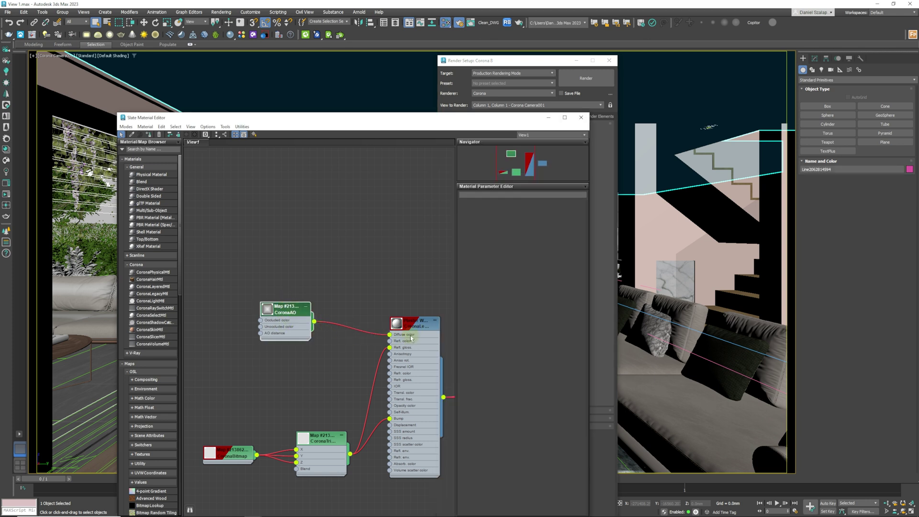
double_click(287, 324)
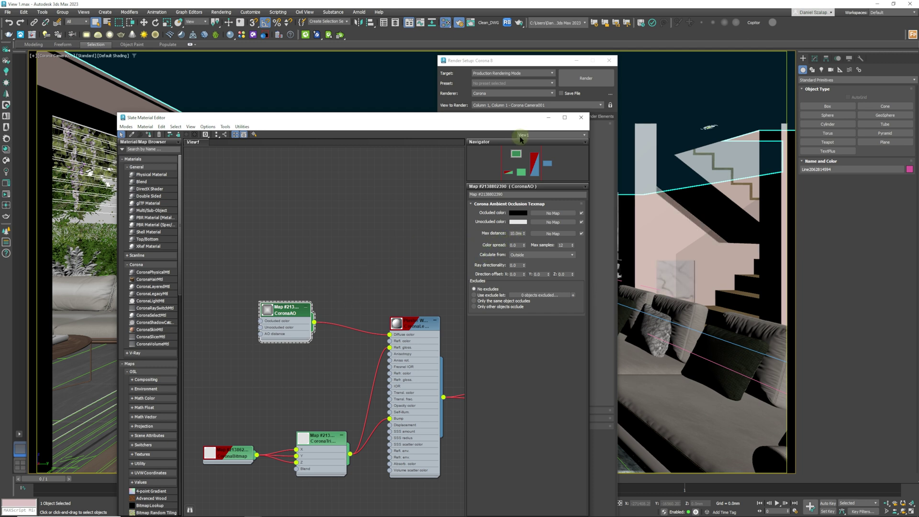
left_click_drag(522, 120, 503, 120)
left_click(536, 116)
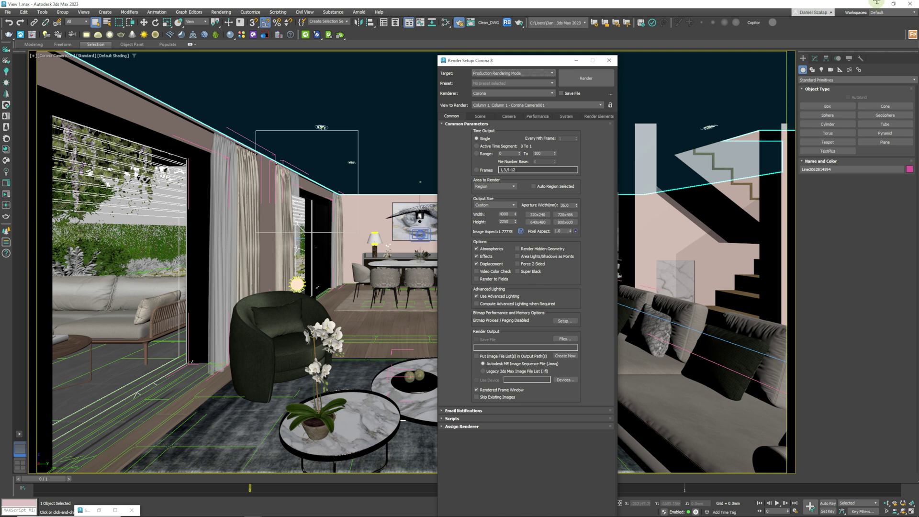
Step: Switch back to the Photoshop render, show the AO layer group and examine its effect along the ceiling and curtain edges
mouse_move(235, 510)
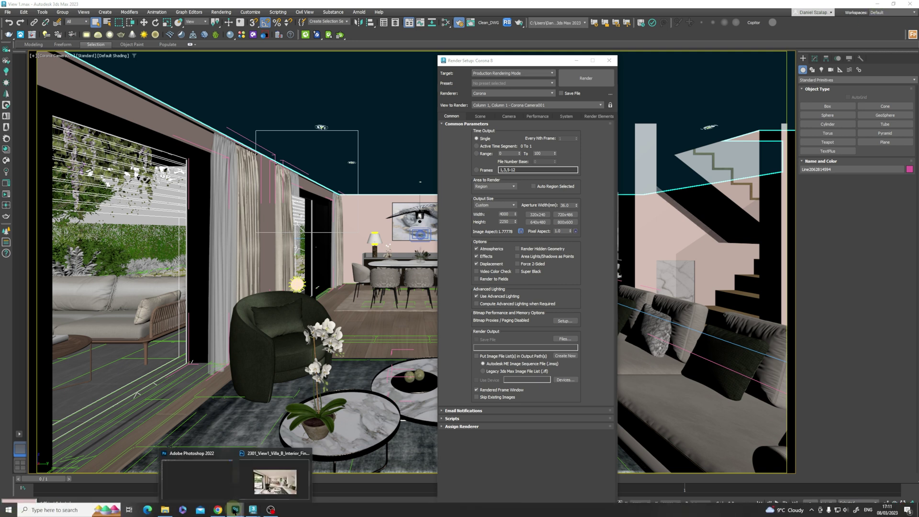
left_click(272, 486)
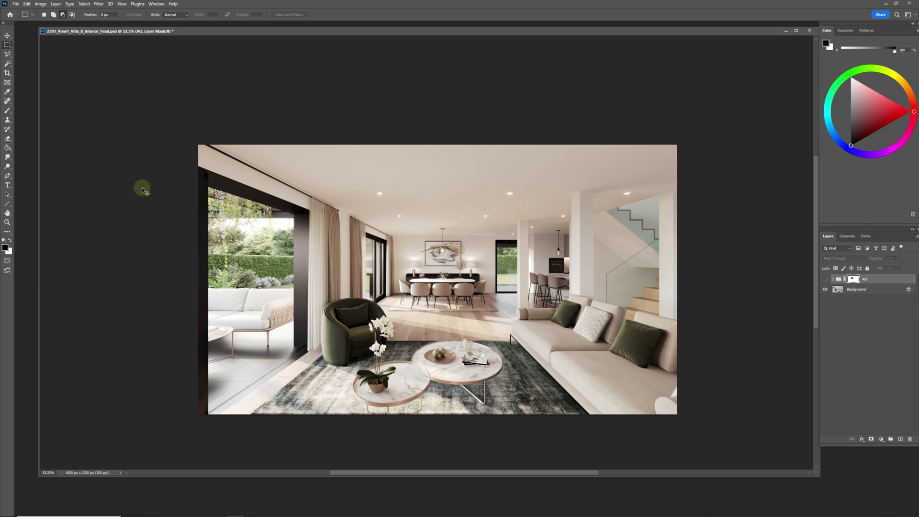
key("ctrl+plus")
key("ctrl+plus")
left_click_drag(376, 195, 415, 218)
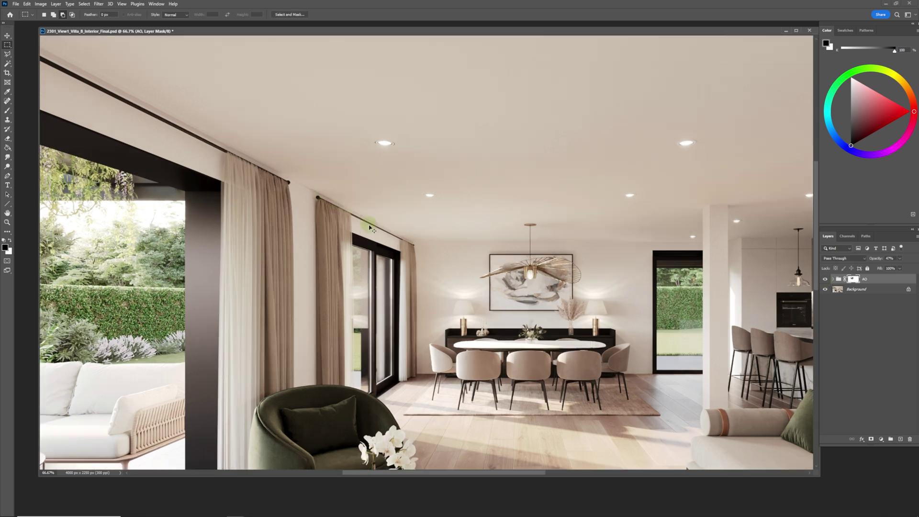
scroll(371, 228, "up", 2, "alt")
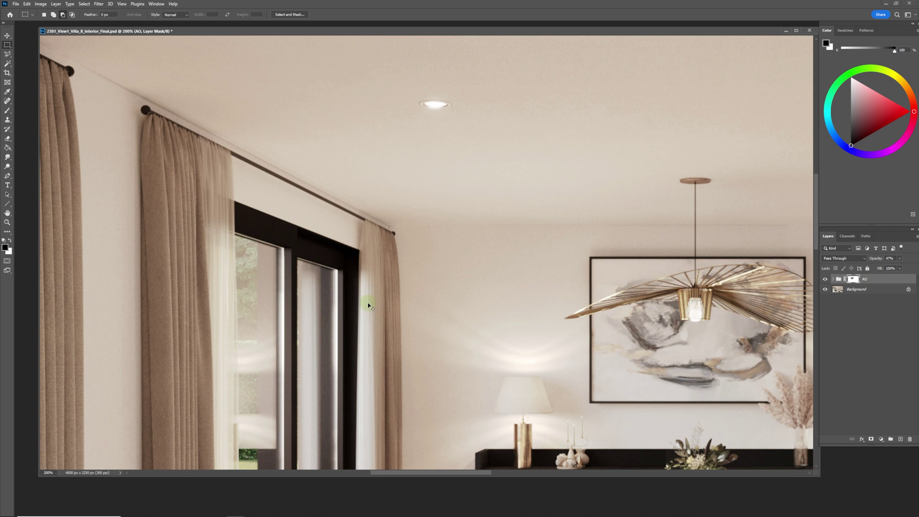
scroll(368, 303, "down", 4, "alt")
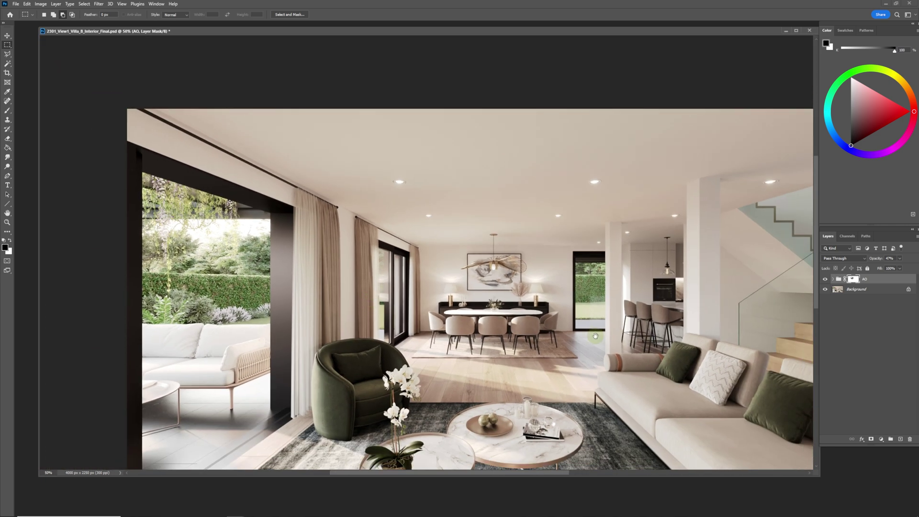
scroll(595, 336, "down", 1, "alt")
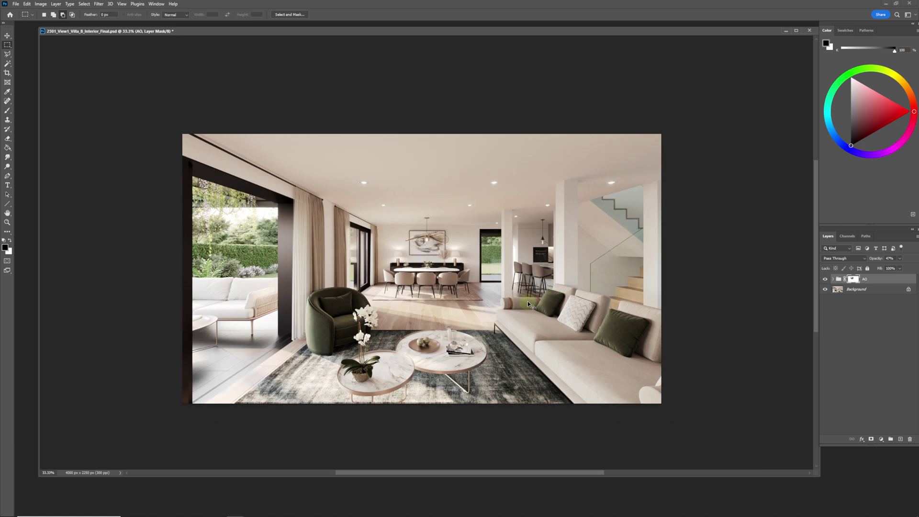